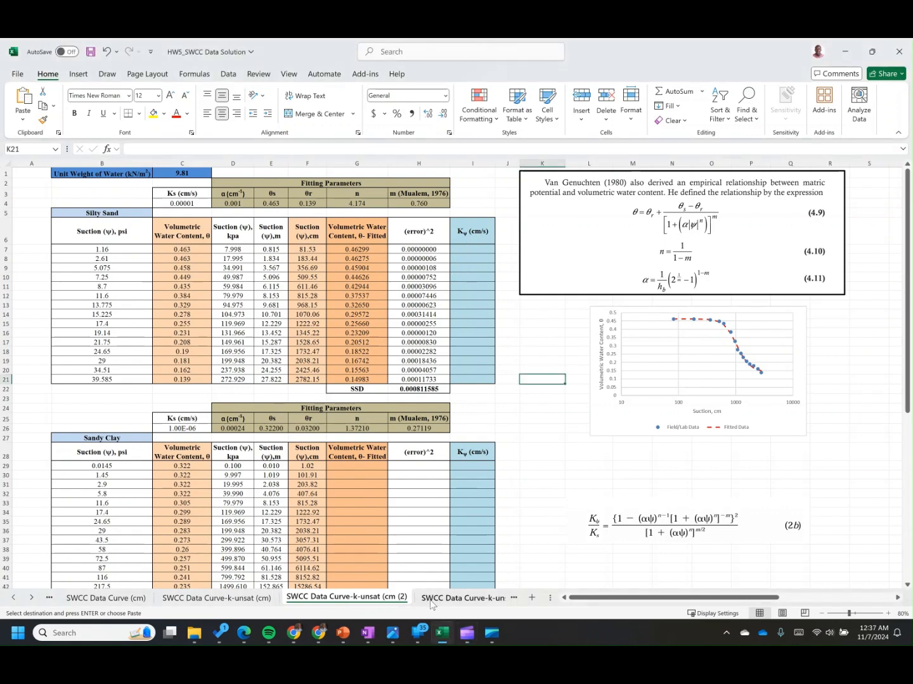
Step: Inspect the worksheet tabs and the Ky formula of the silty sand table in the first k-unsat sheet
click(426, 597)
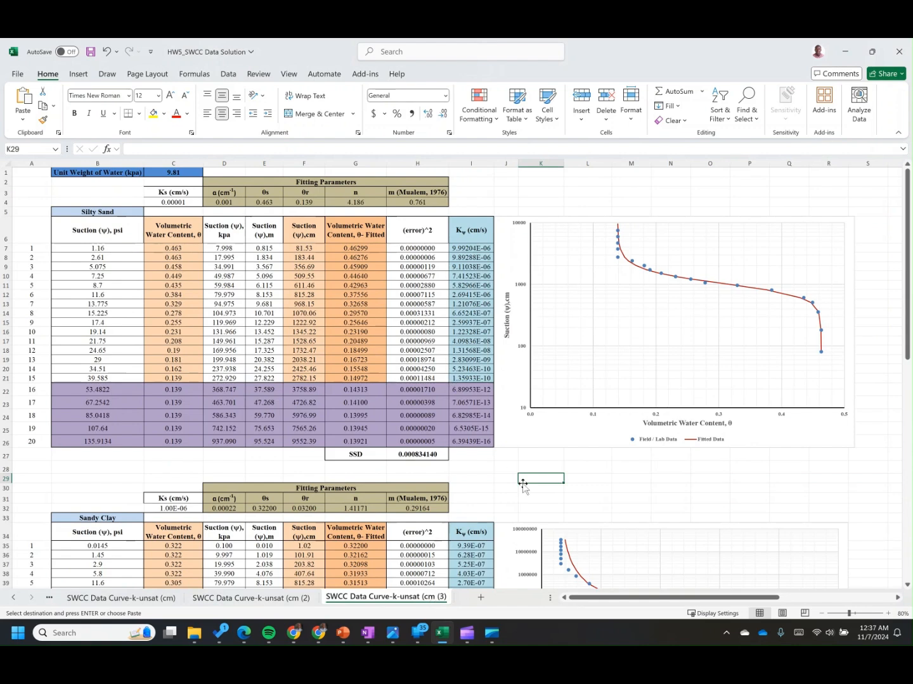
click(148, 601)
click(594, 437)
double_click(469, 248)
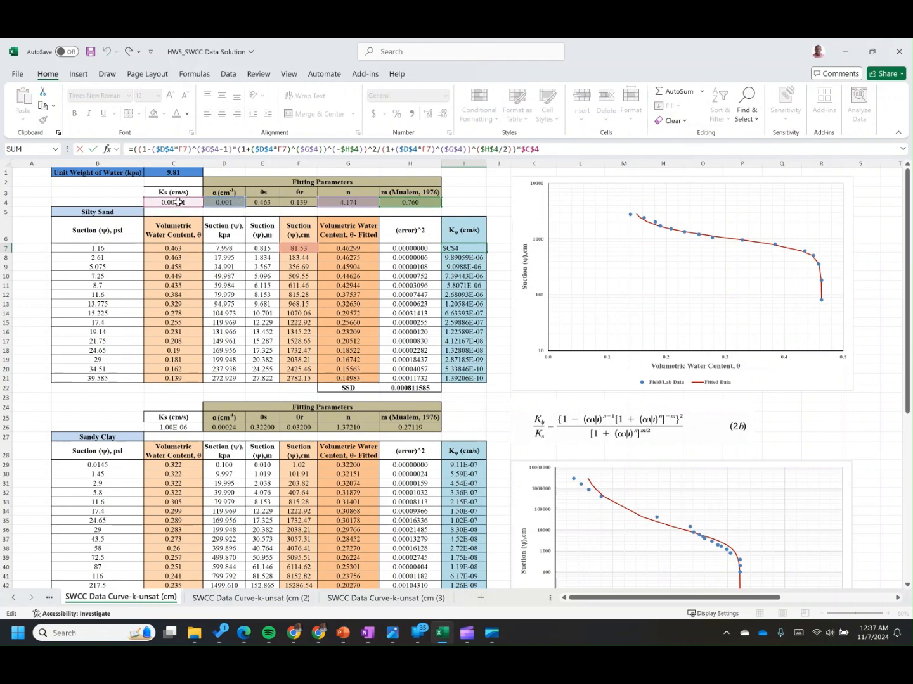
key(Escape)
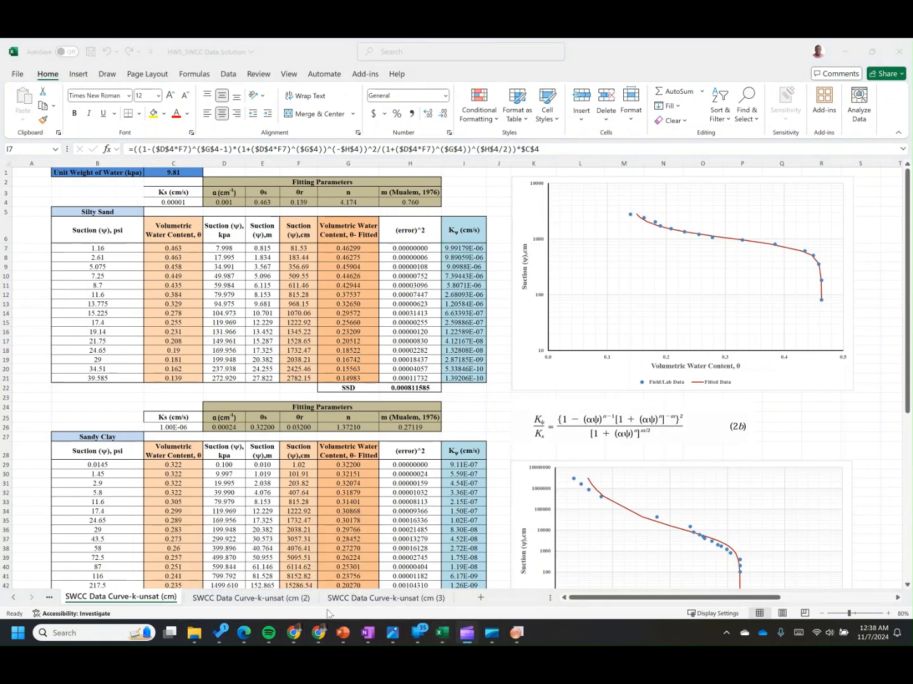
click(516, 633)
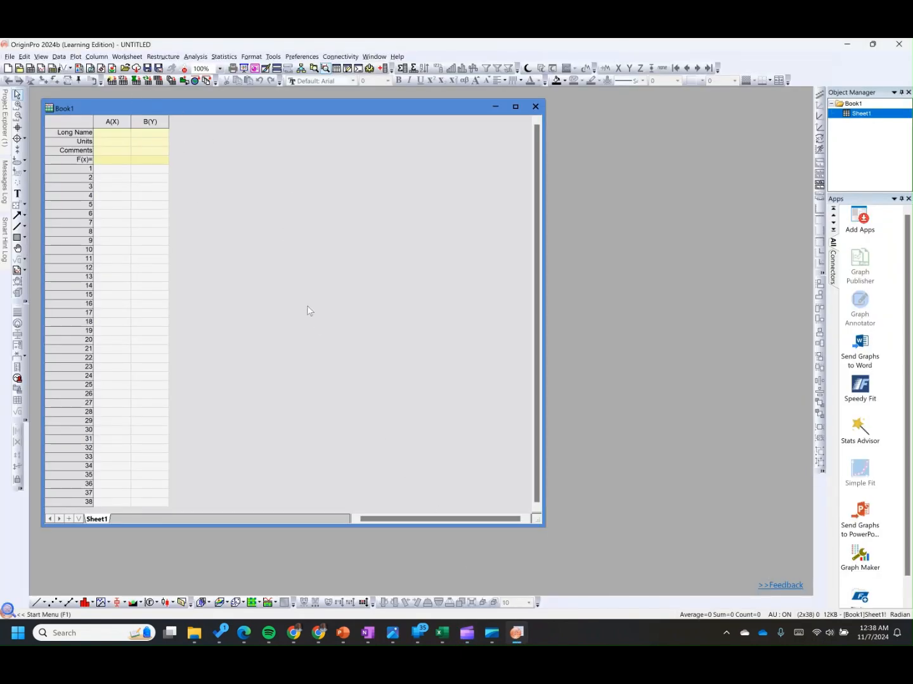
click(321, 638)
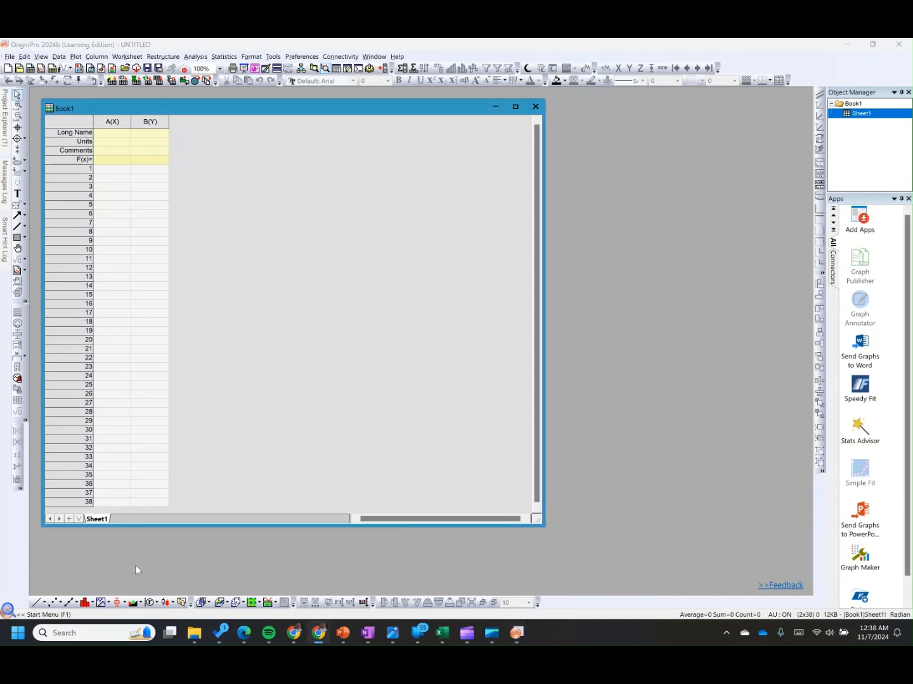
mouse_move(293, 634)
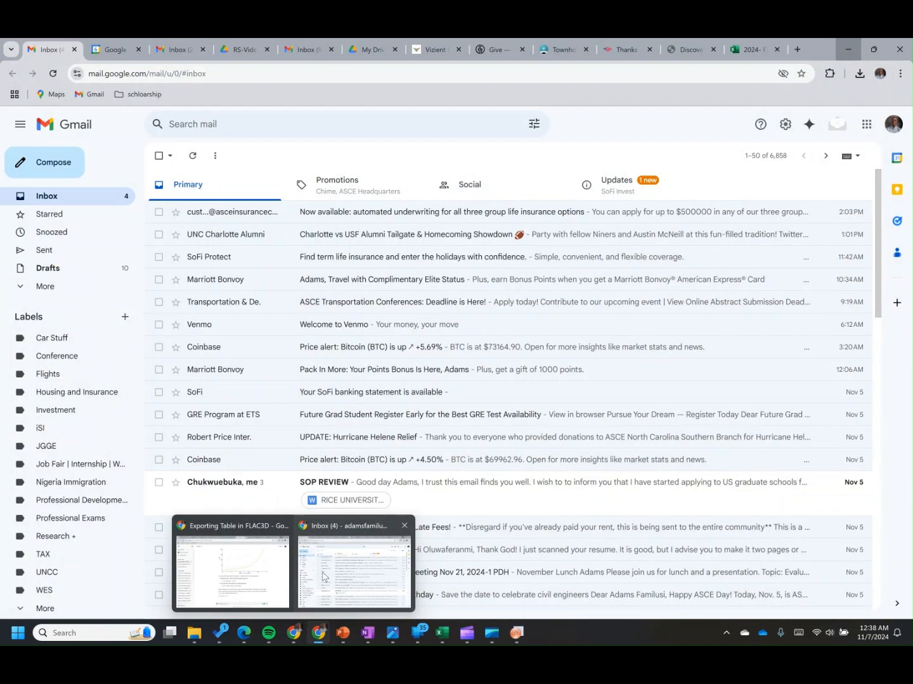
click(323, 577)
Step: Search the web for origin pro download and open the OriginLab trial download page
click(798, 50)
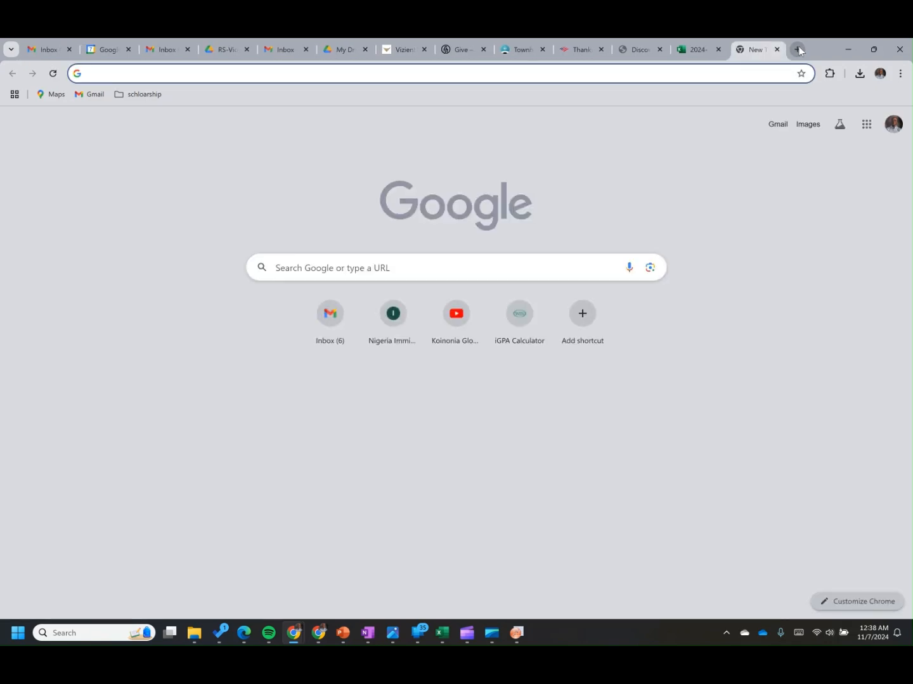
text(origin p)
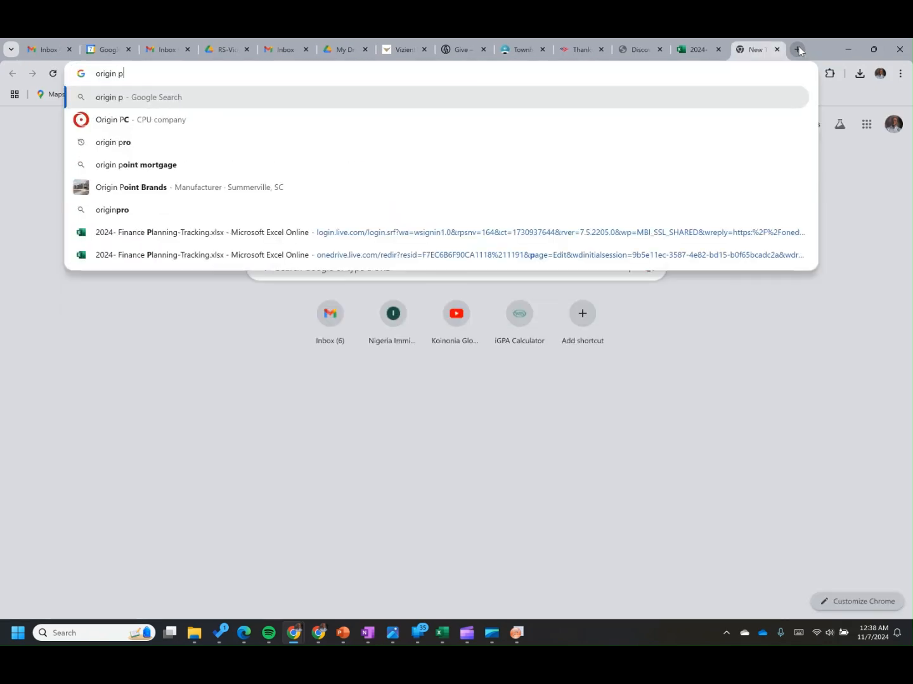
text(ro download)
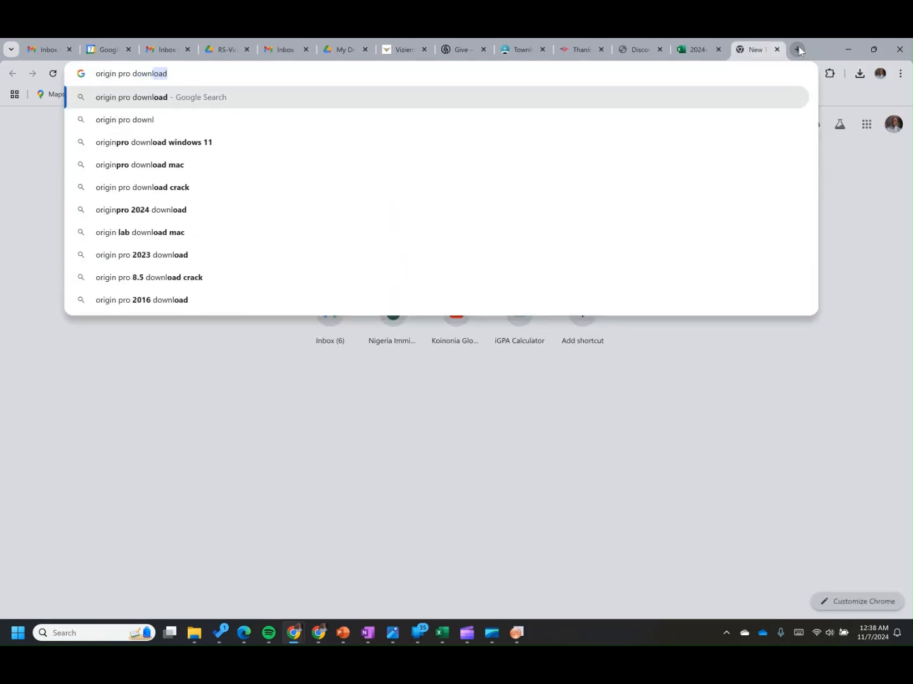
key(Return)
click(191, 232)
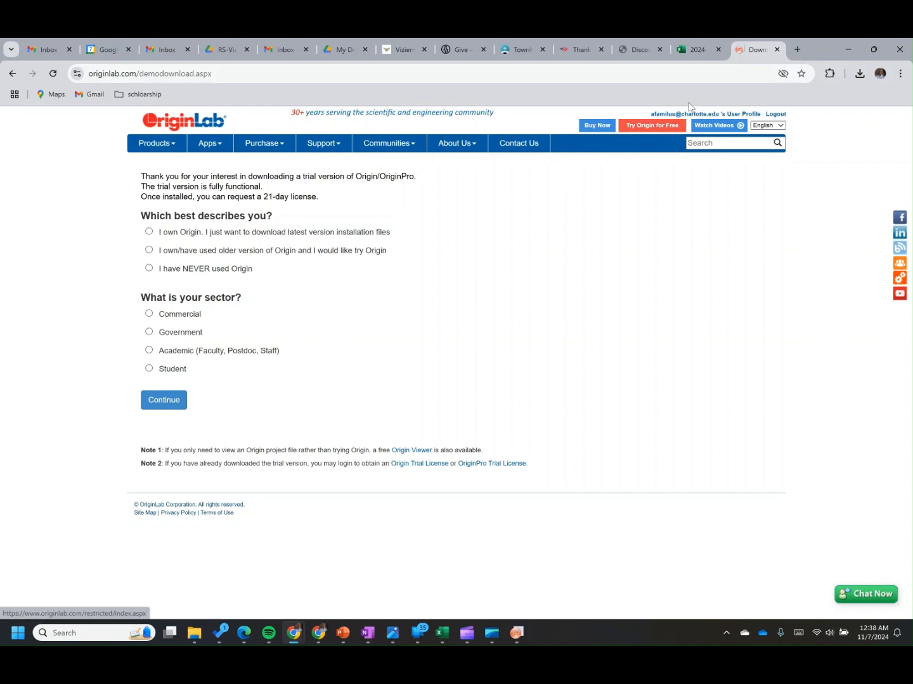
Step: Copy the silty sand fitted volumetric water content values into column A of the Origin worksheet
click(841, 43)
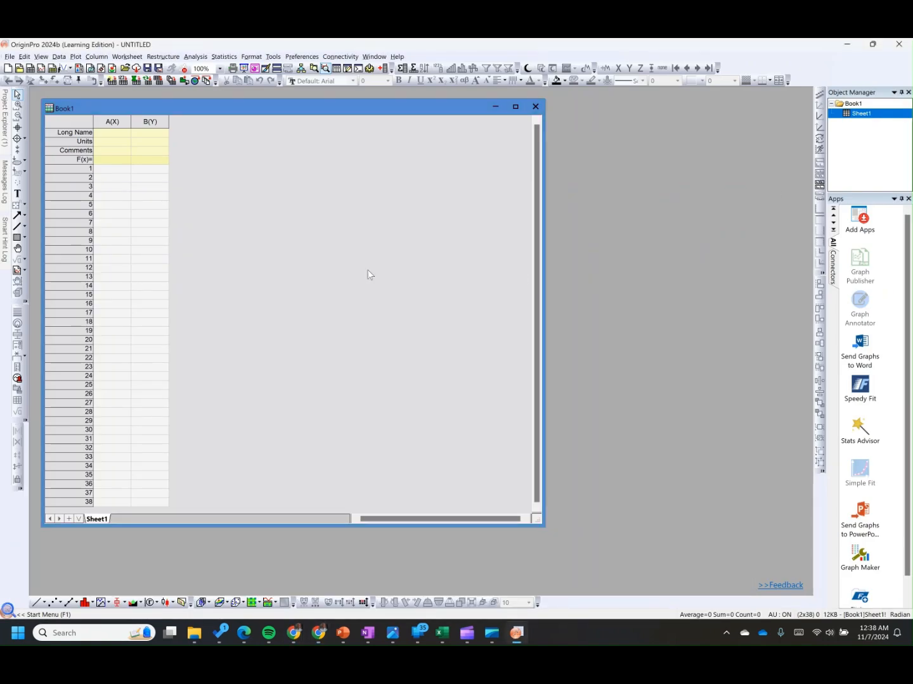
click(443, 634)
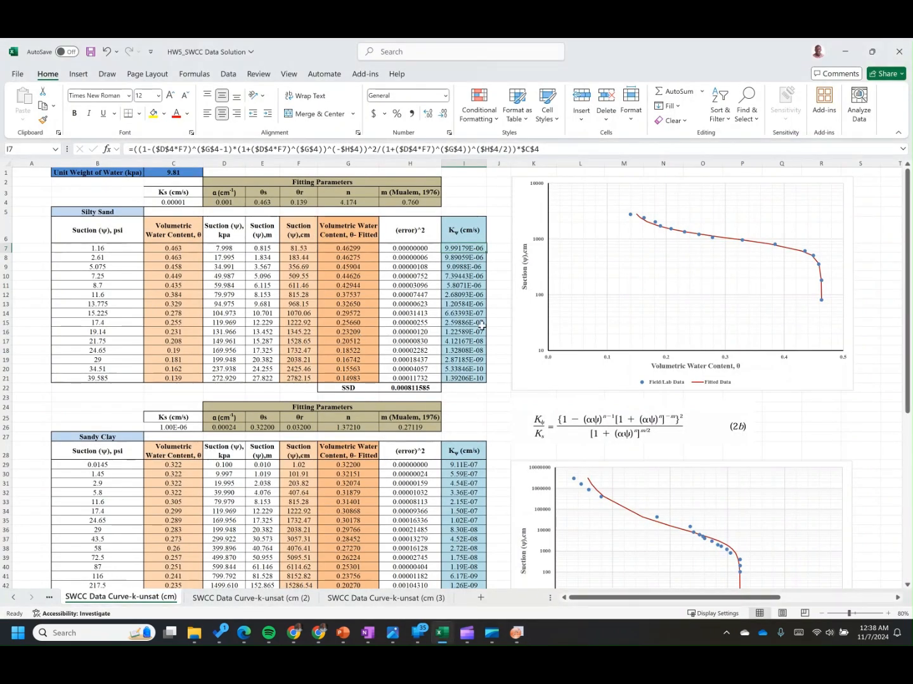
drag(362, 248, 353, 375)
key(ctrl+c)
click(517, 633)
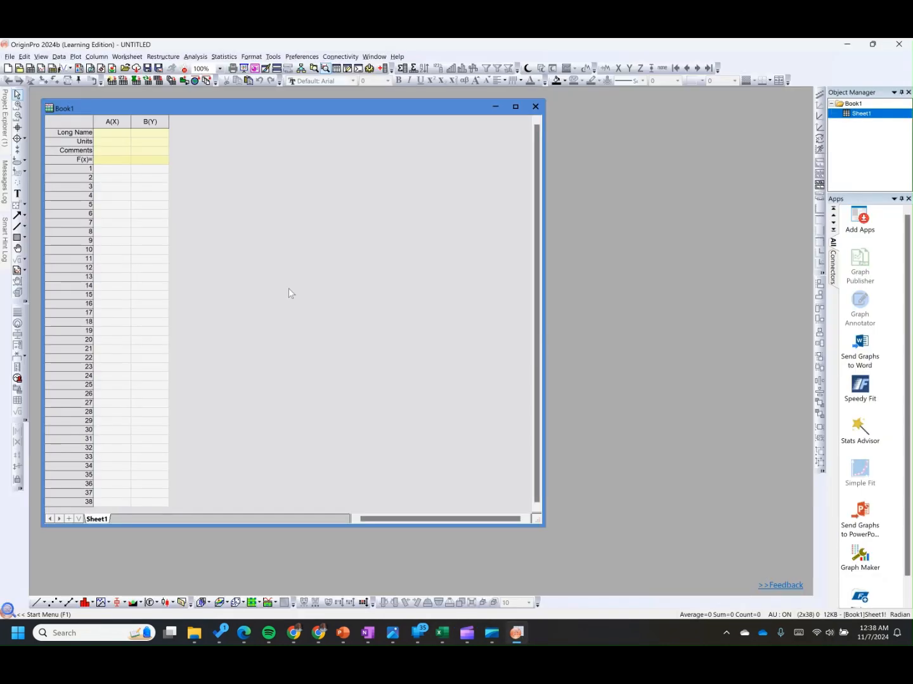
click(127, 170)
key(ctrl+v)
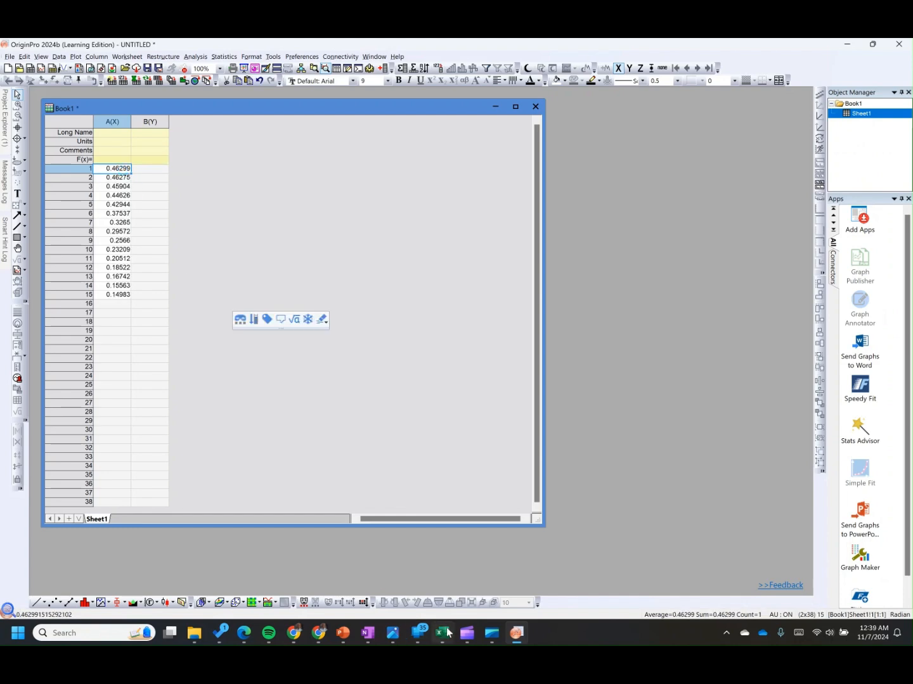
Step: Copy the silty sand suction values in cm into column B of the Origin worksheet
mouse_move(448, 632)
click(450, 583)
drag(298, 248, 288, 379)
key(ctrl+c)
mouse_move(516, 621)
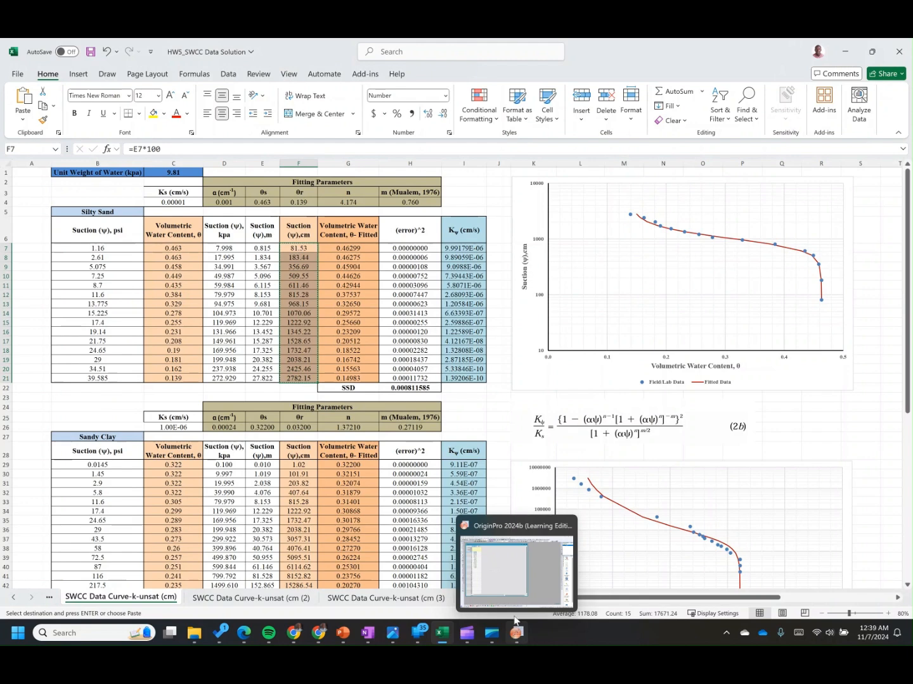
click(516, 570)
click(157, 170)
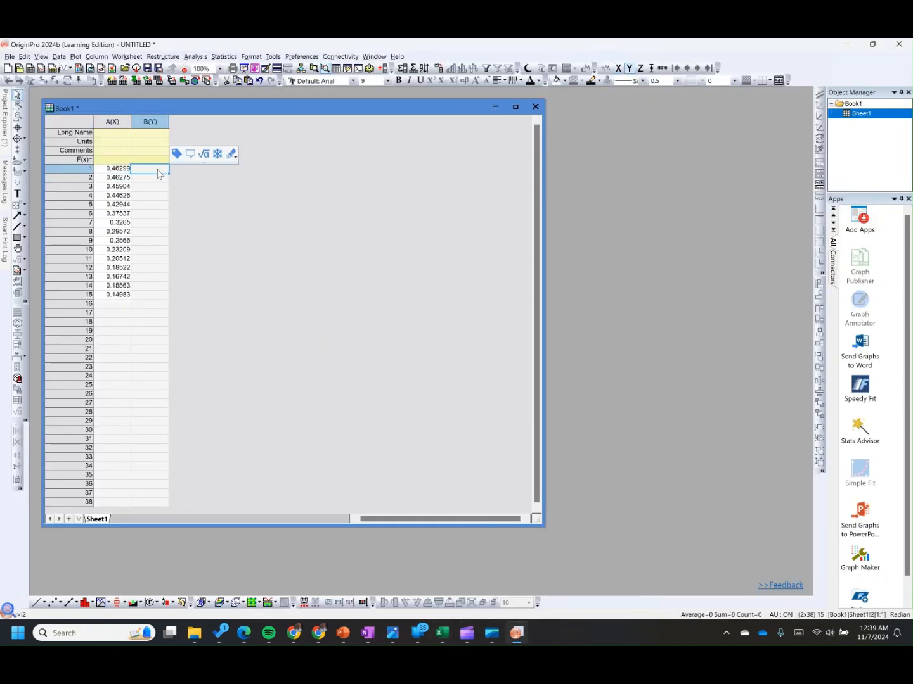
key(ctrl+v)
Step: Add two new columns to the worksheet and set column C as an X column
right_click(226, 226)
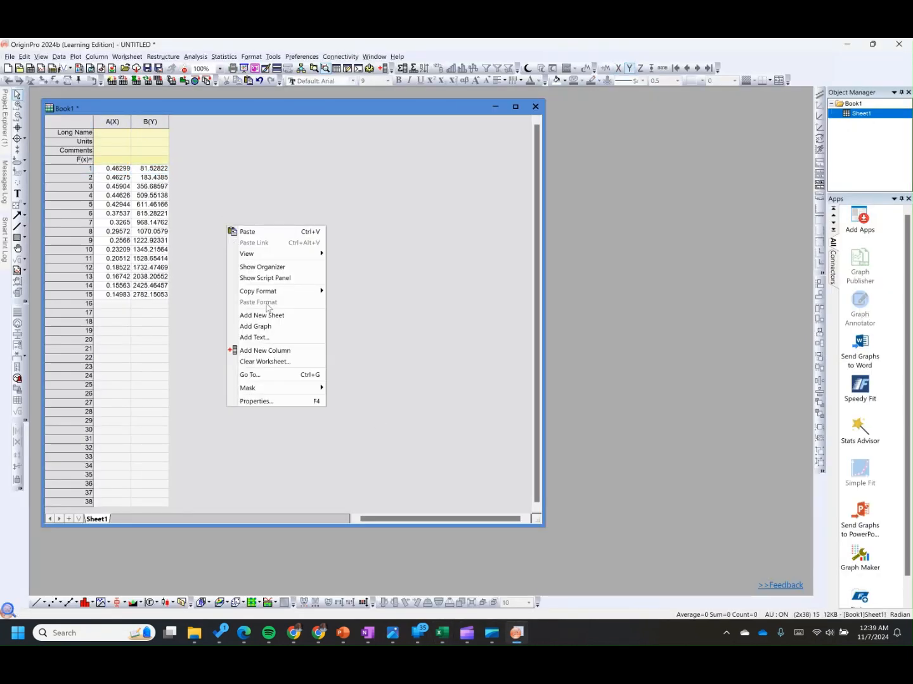
click(274, 351)
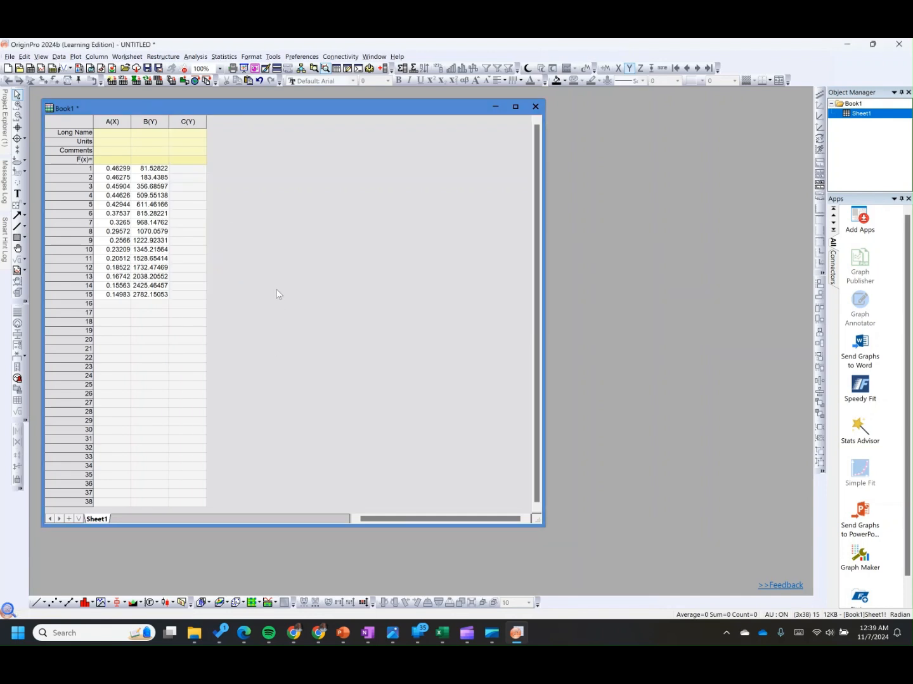
right_click(275, 289)
click(323, 414)
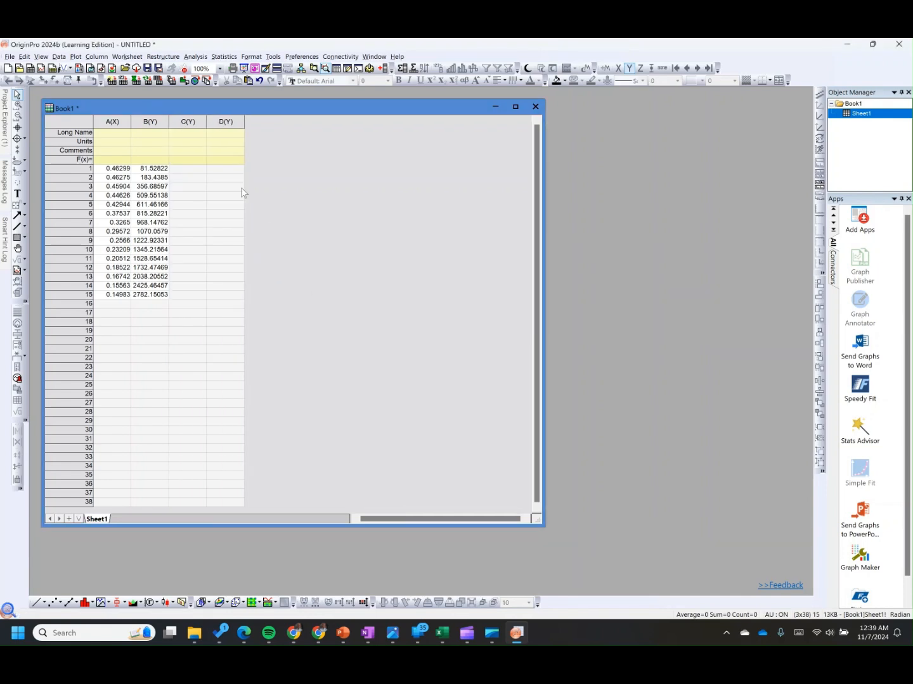
click(187, 121)
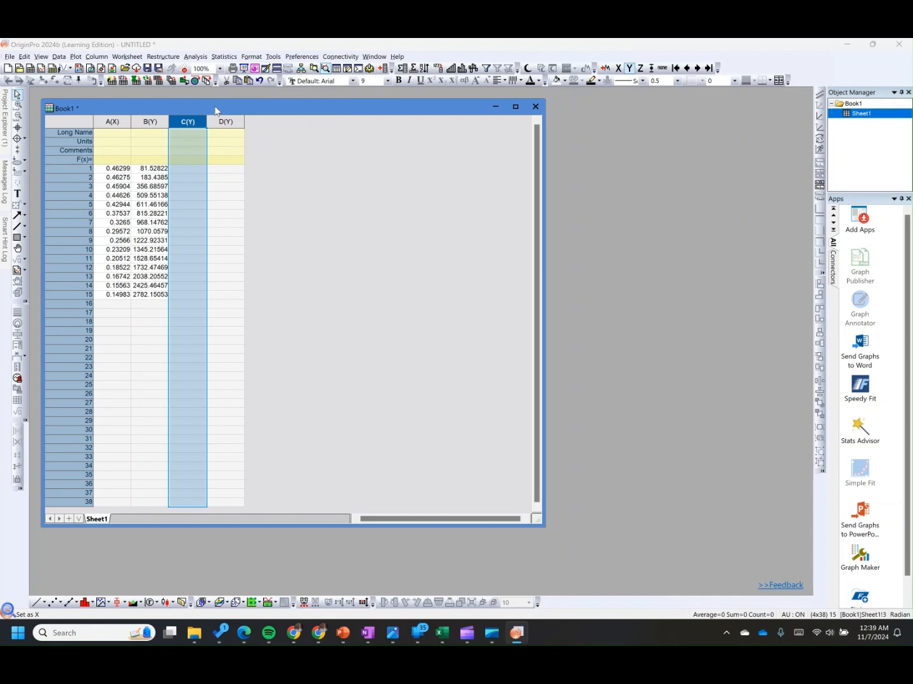
click(215, 104)
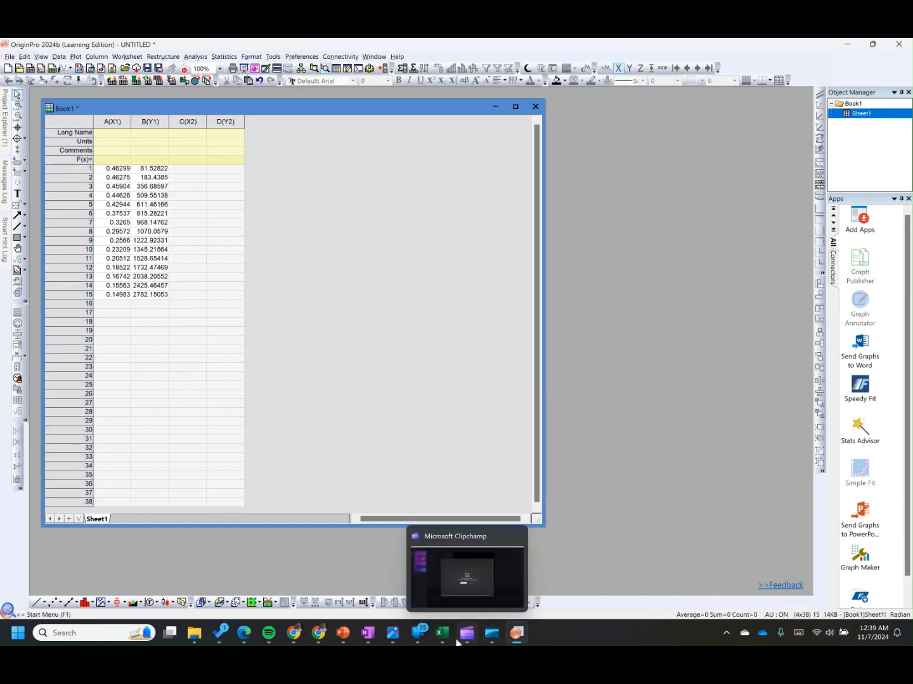
Step: Copy the sandy clay fitted volumetric water content values into column C of the Origin worksheet
mouse_move(446, 636)
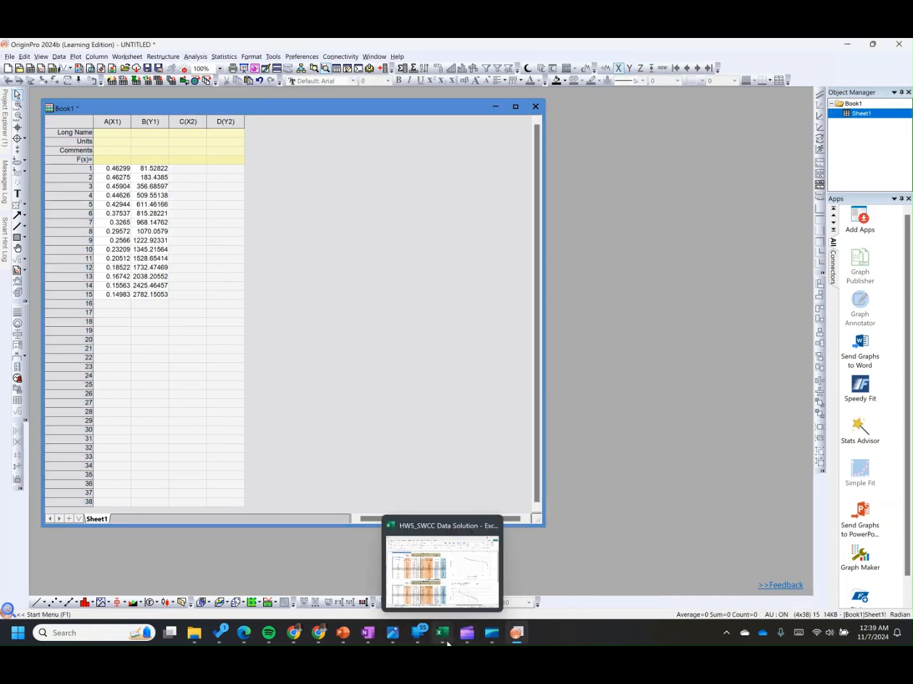
click(446, 636)
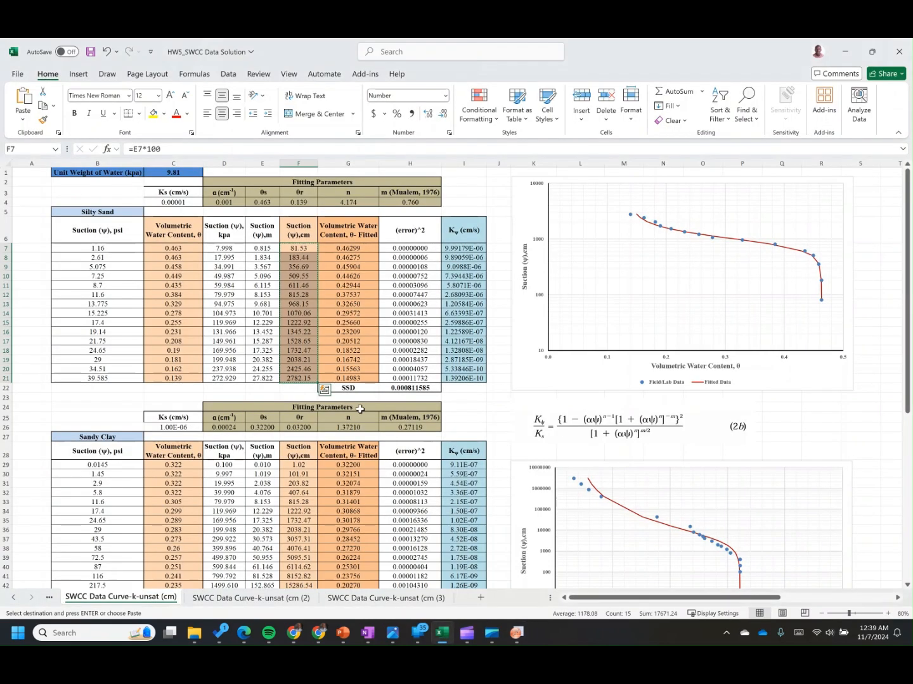
scroll(349, 335, down, 4)
drag(350, 336, 349, 501)
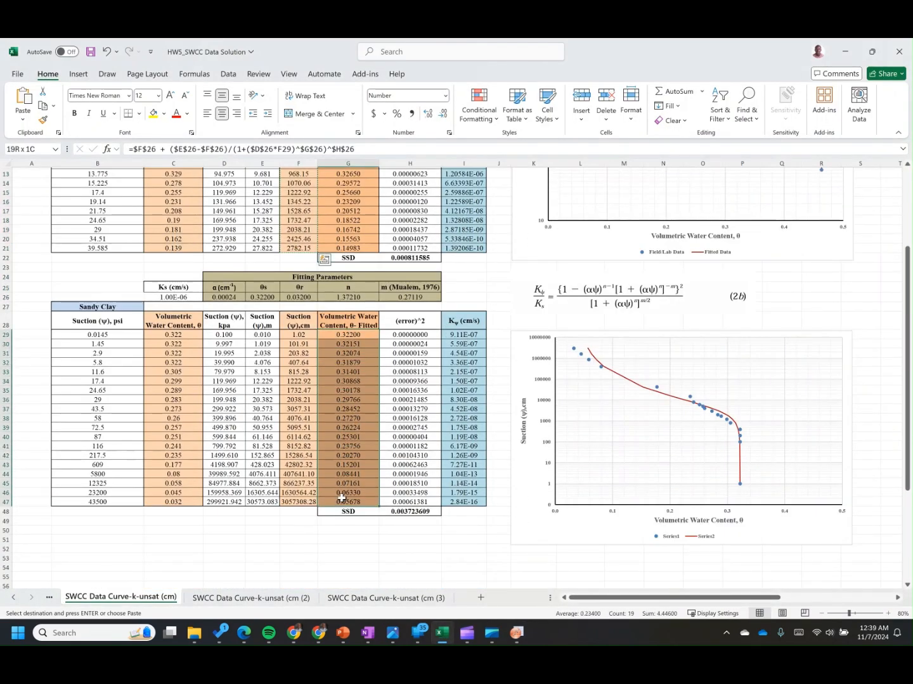
key(ctrl+v)
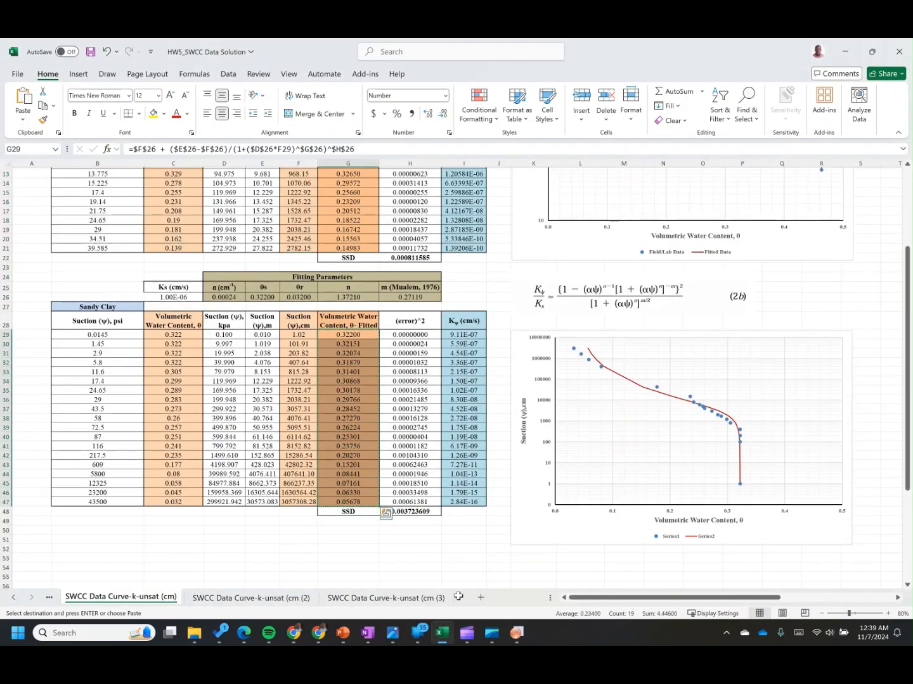
click(516, 633)
click(191, 170)
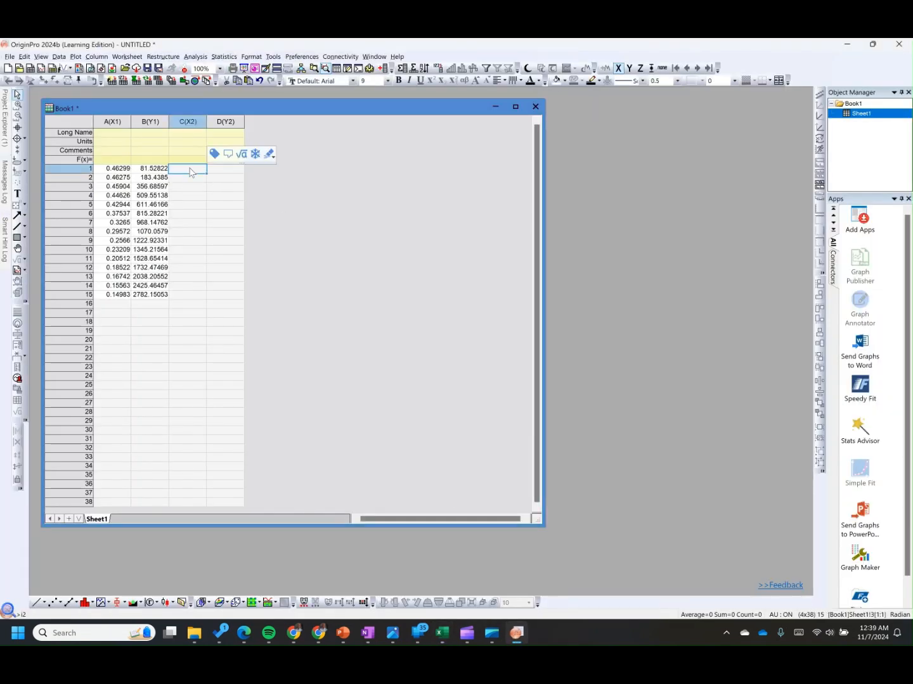
key(ctrl+v)
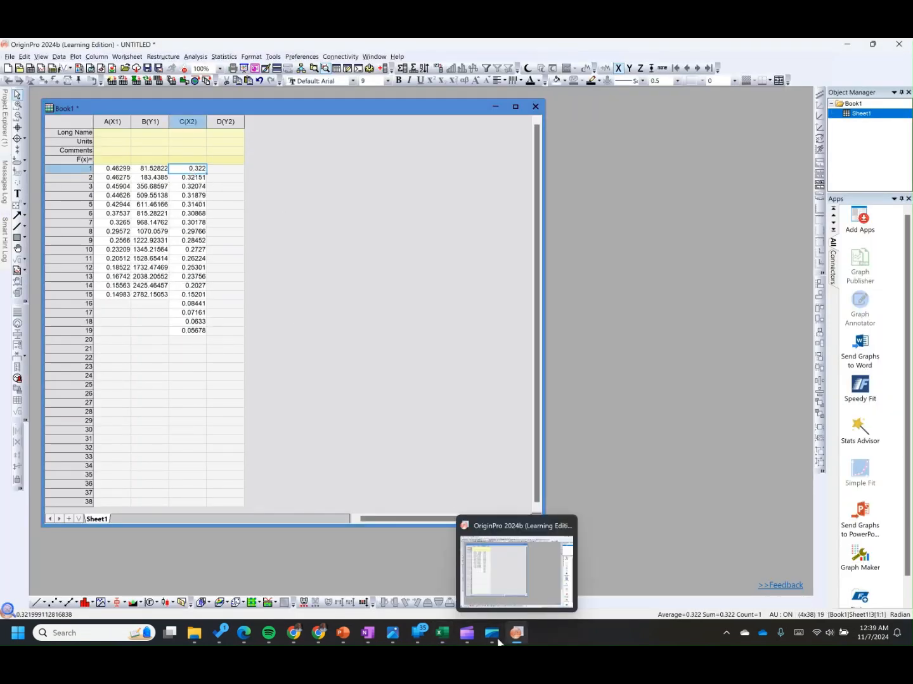
Step: Copy the sandy clay suction values in cm into column D of the Origin worksheet
click(442, 635)
drag(298, 335, 302, 502)
key(ctrl+c)
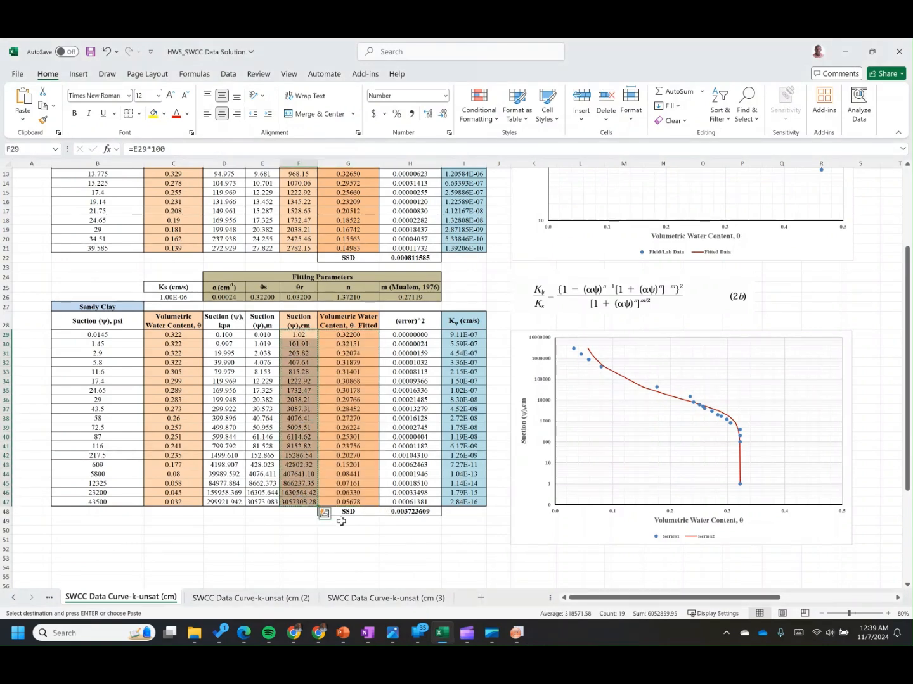
click(518, 635)
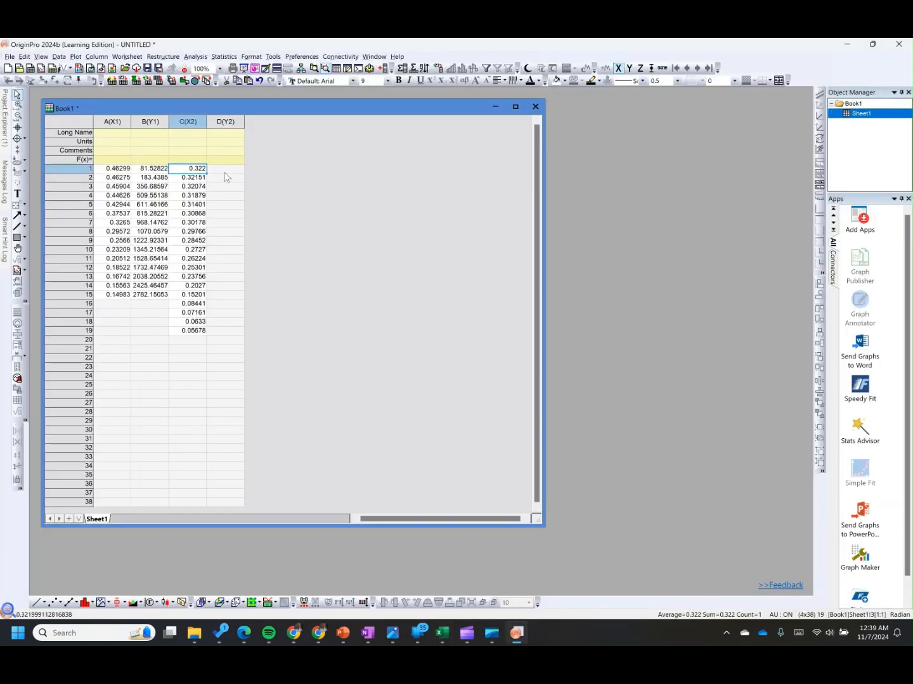
click(225, 173)
key(ctrl+v)
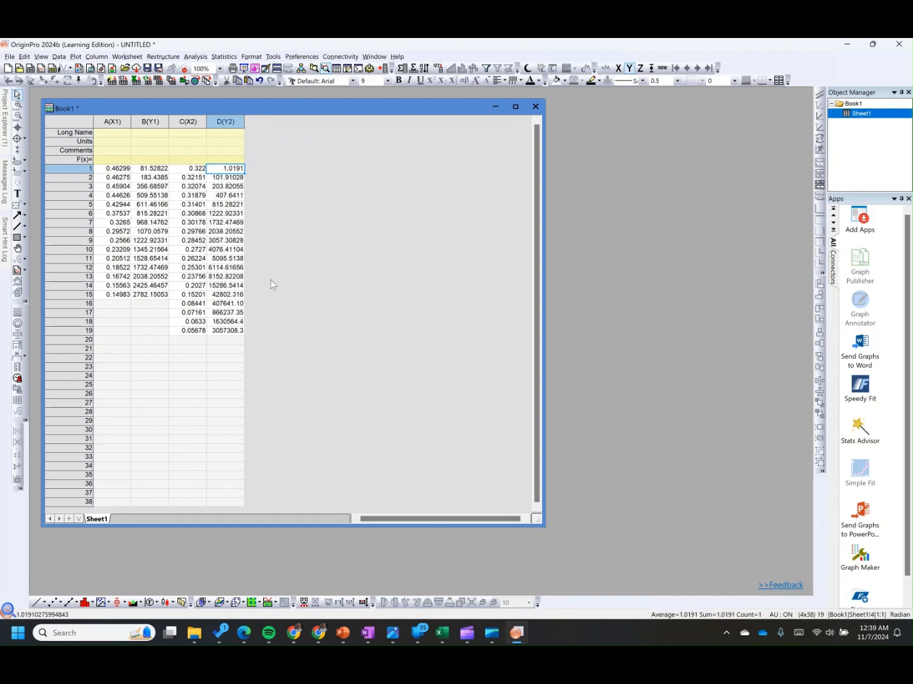
Step: Paste the volumetric water content and suction column headings as long names for columns A–B and C–D
click(449, 643)
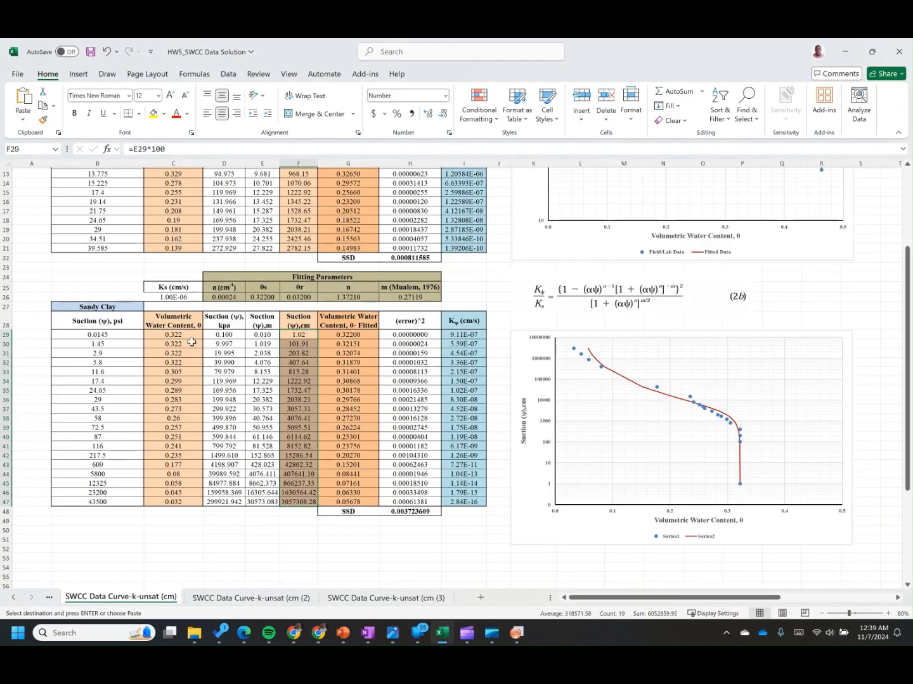
click(181, 321)
drag(182, 320, 221, 326)
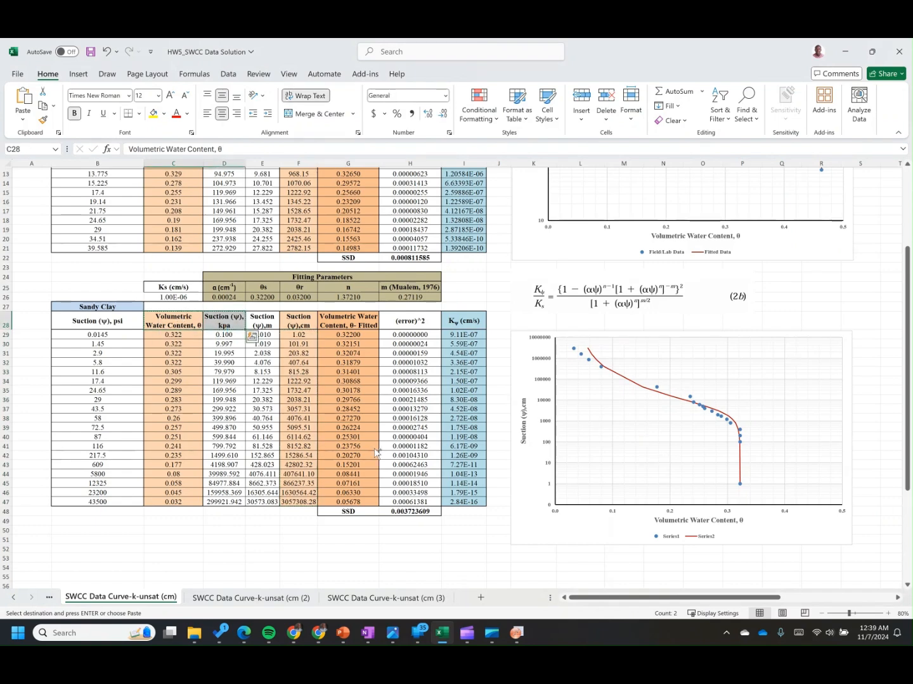
click(517, 632)
click(117, 135)
key(ctrl+v)
click(192, 137)
key(ctrl+v)
Step: Set the units of the column B suction data to cm
click(118, 143)
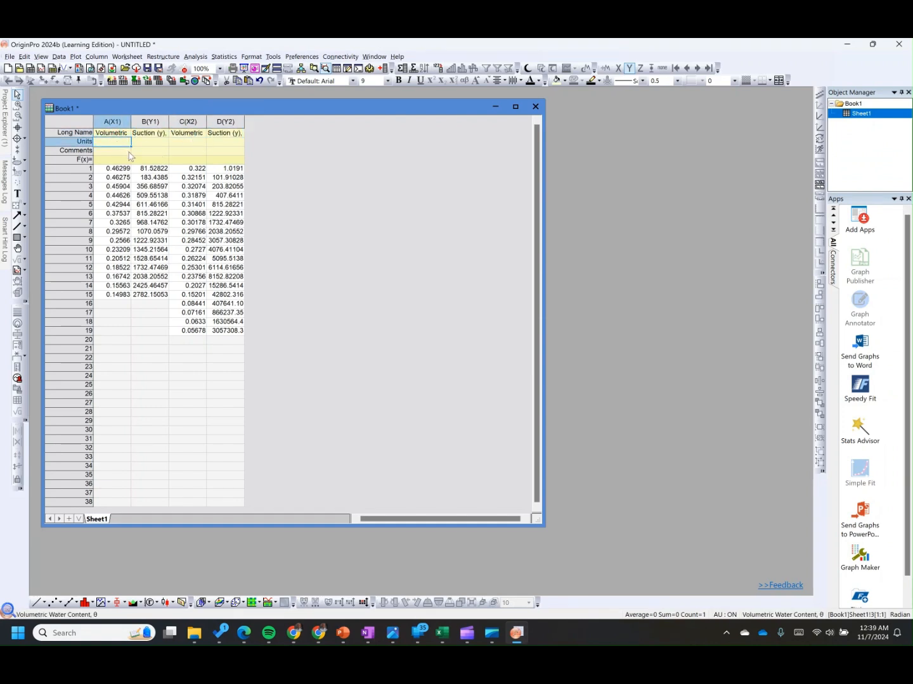
click(149, 135)
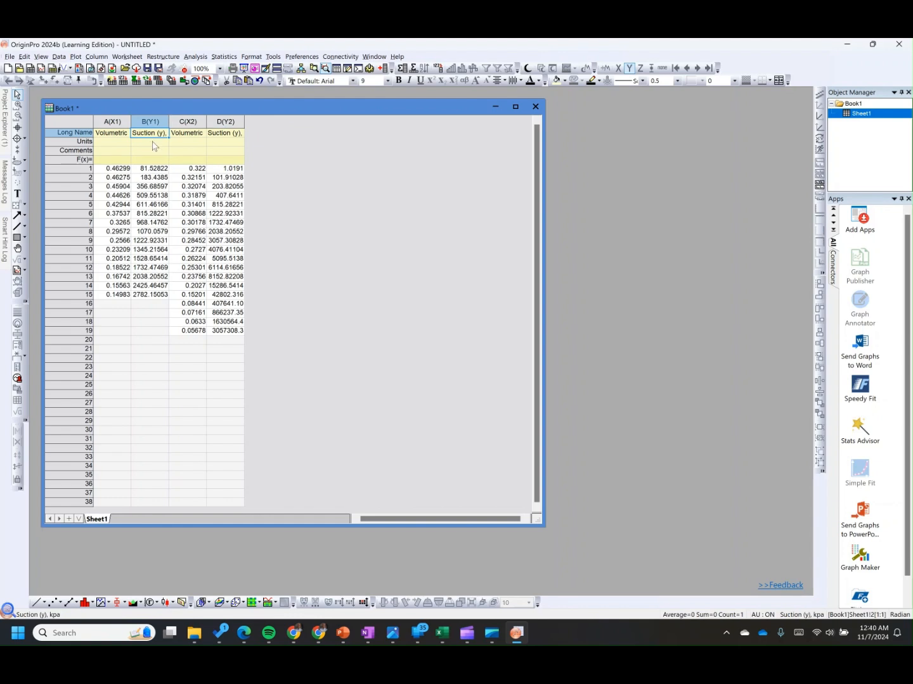
click(152, 143)
text(cm)
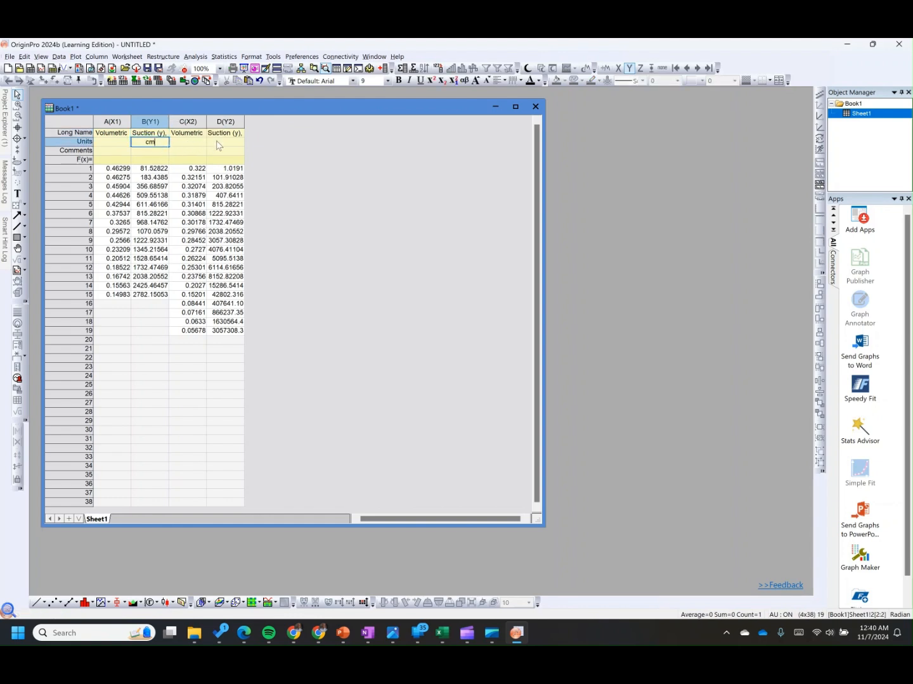
Step: Set the units of the column D suction data to cm
click(218, 144)
text(cm)
click(129, 152)
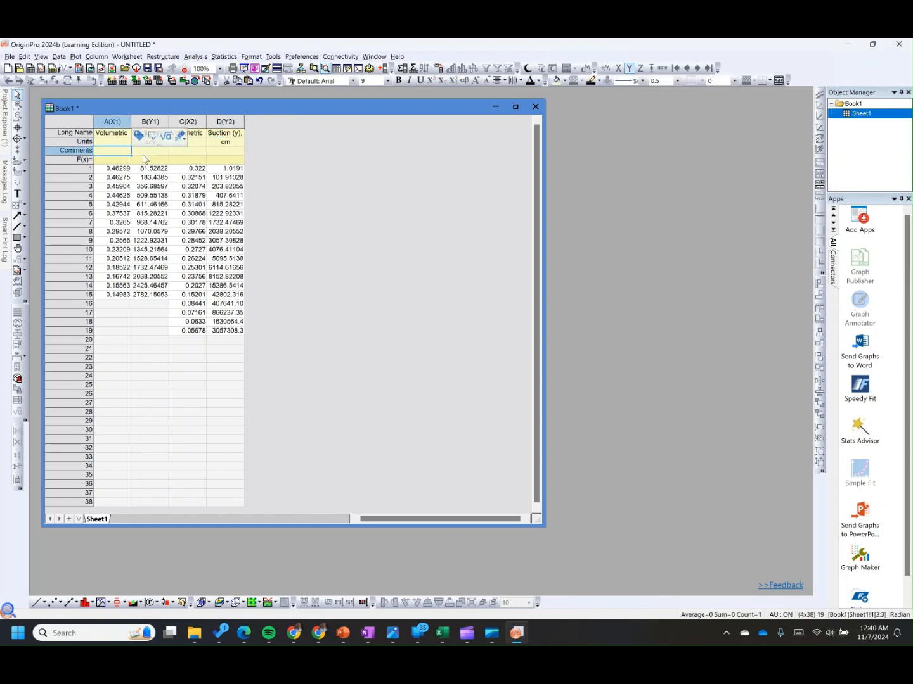
Step: Add the comment Silty Sand to columns A and B of the worksheet
mouse_move(445, 635)
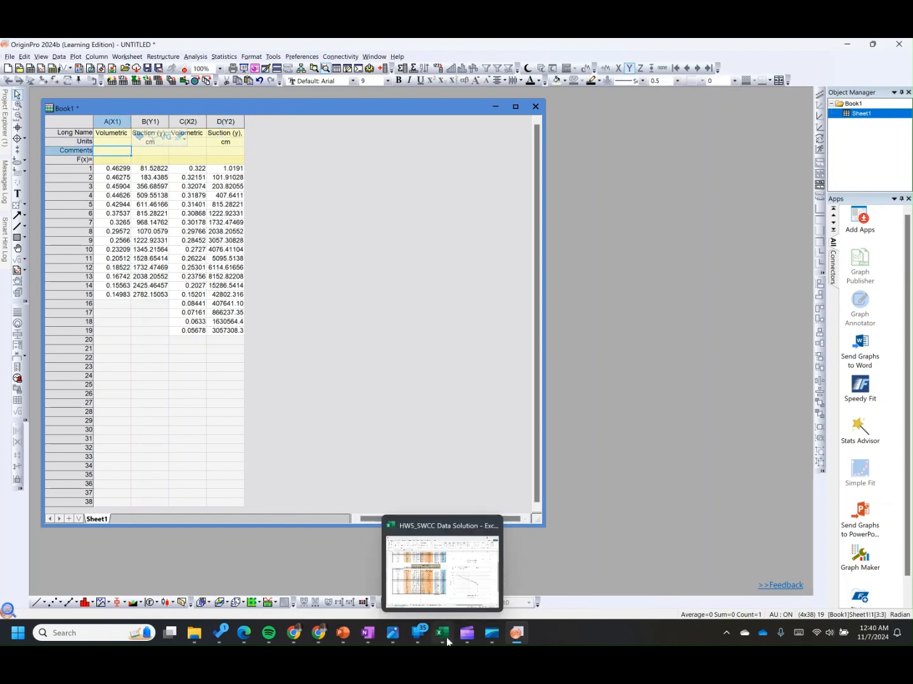
click(442, 570)
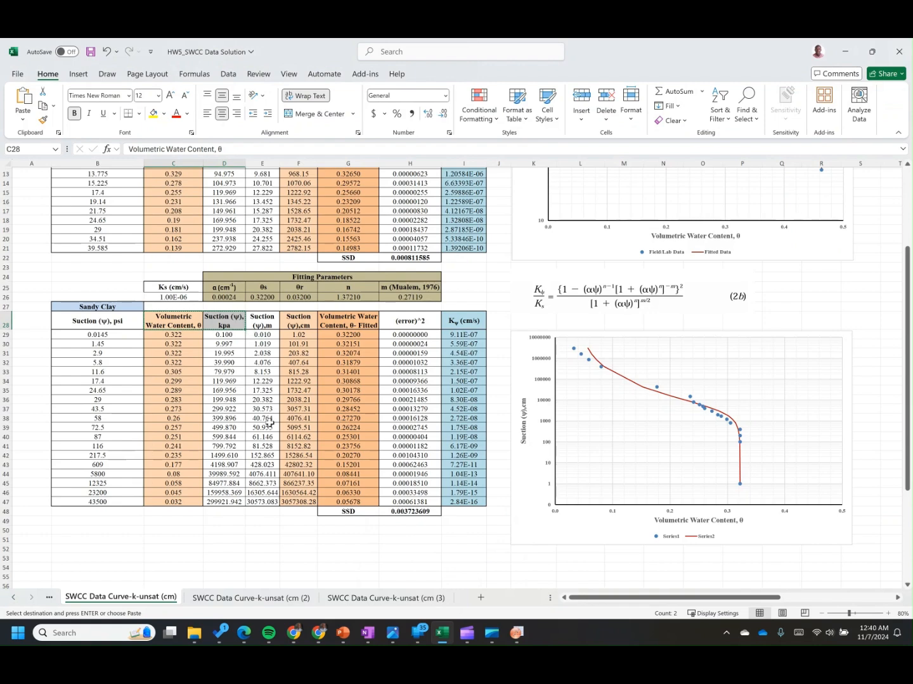
scroll(108, 230, up, 4)
mouse_move(516, 634)
click(518, 567)
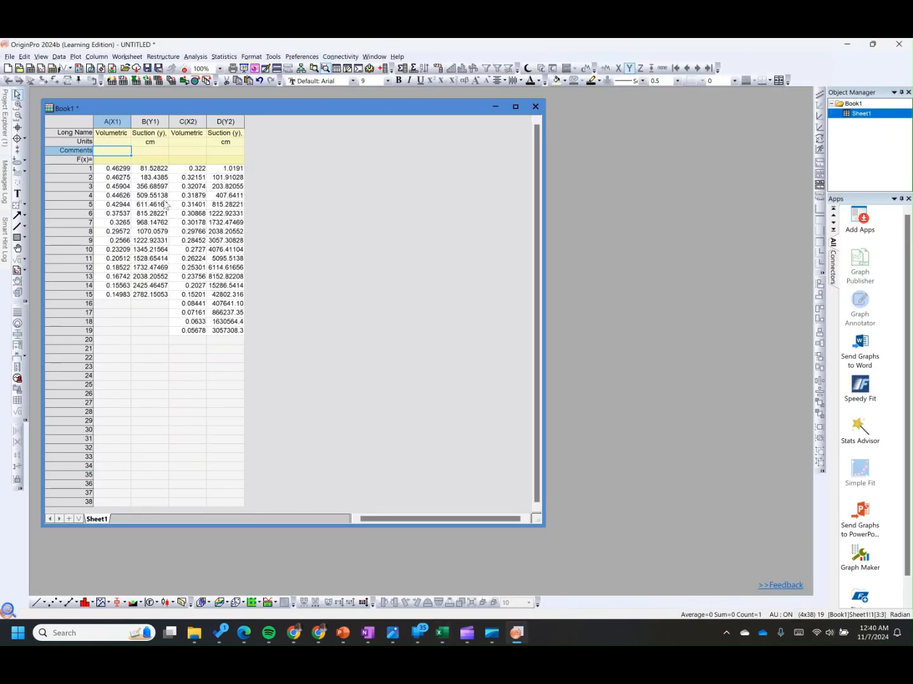
text(Silty Sand)
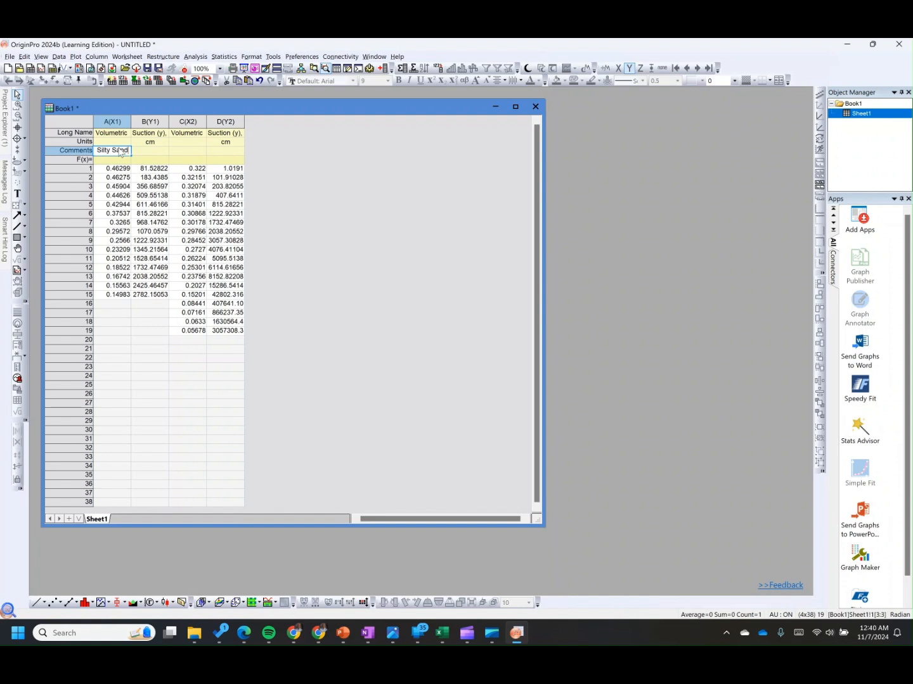
click(141, 151)
click(108, 152)
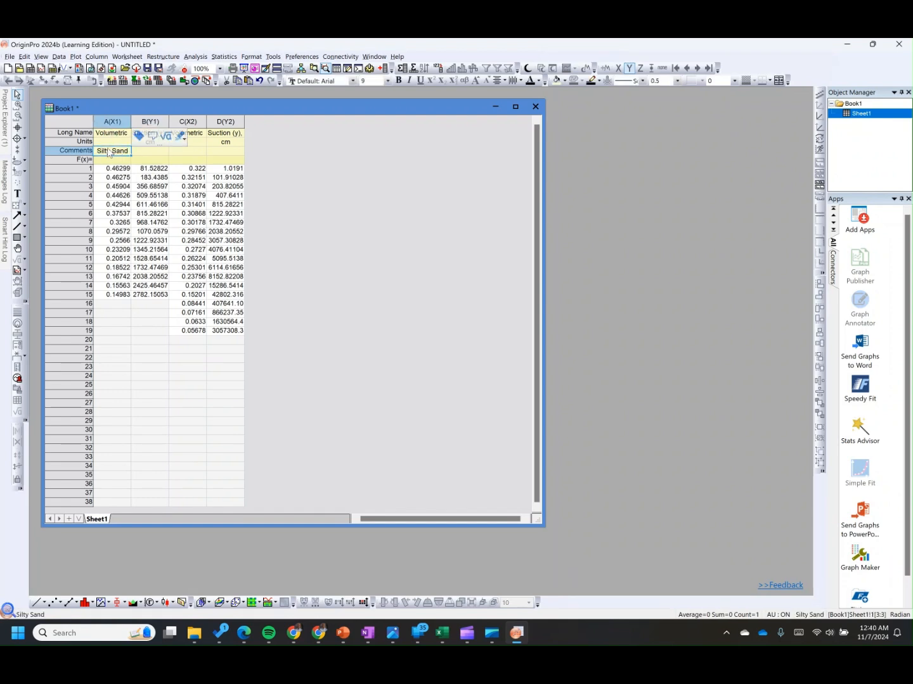
key(ctrl+c)
click(141, 152)
key(ctrl+v)
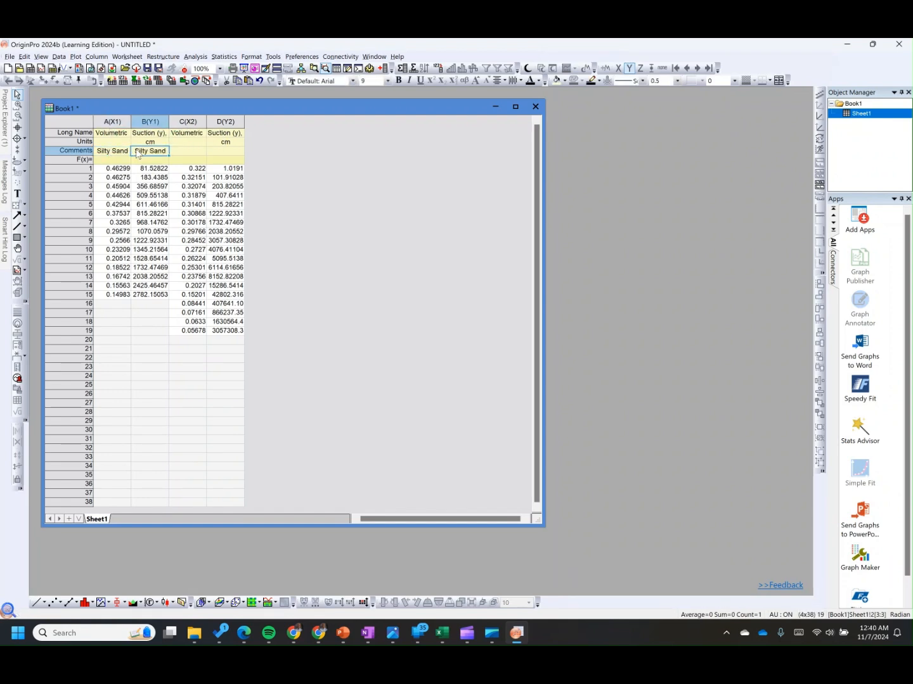
Step: Add the comment Silty Clay to columns C and D of the worksheet
click(179, 152)
text(Silt)
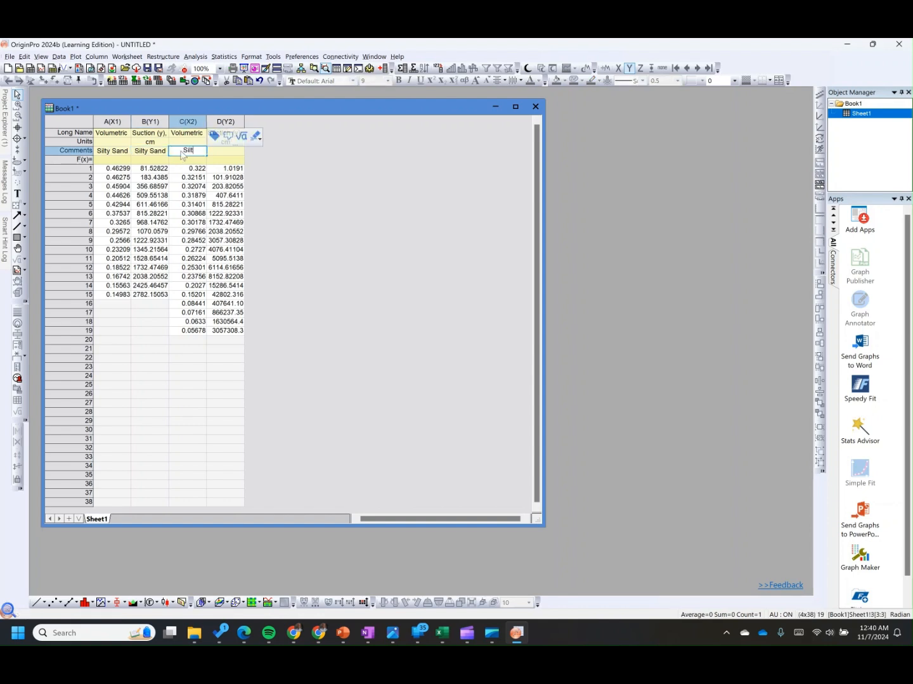
text(y Clay)
key(Return)
click(196, 154)
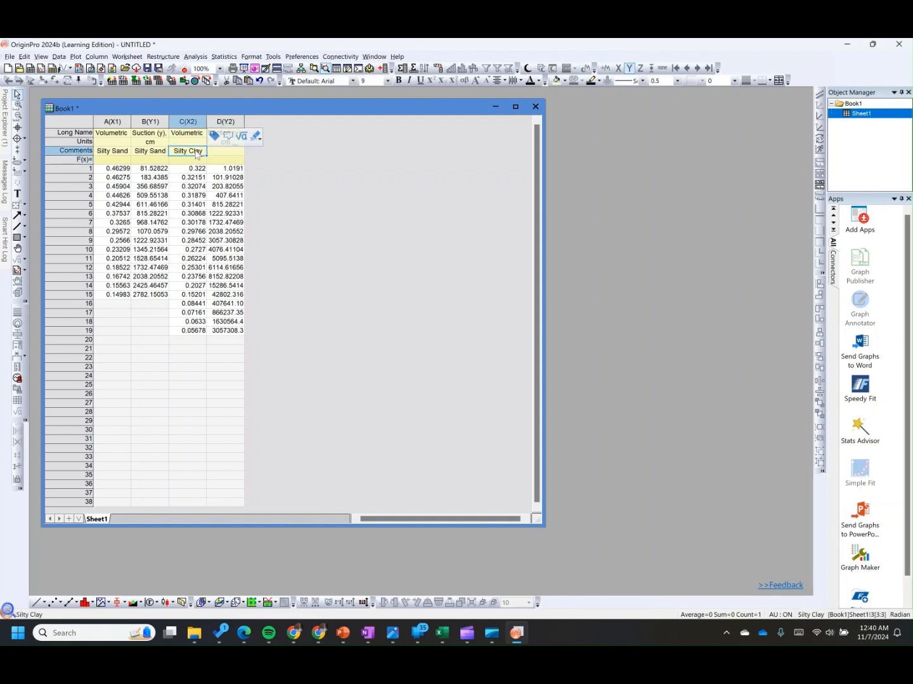
click(217, 152)
key(ctrl+v)
click(253, 179)
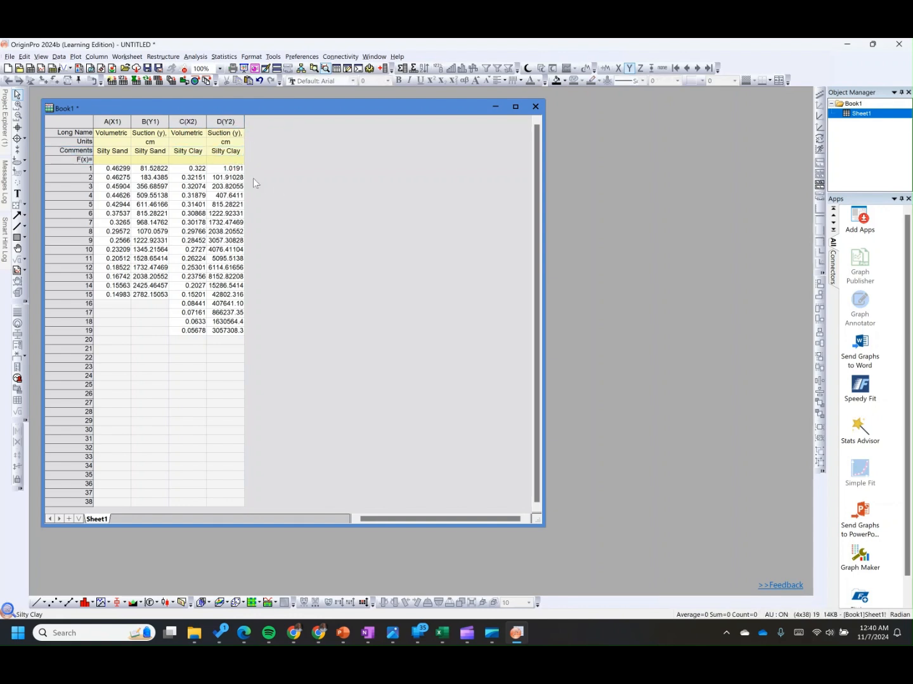
Step: Select the whole worksheet and create a line plot of both soils
click(84, 119)
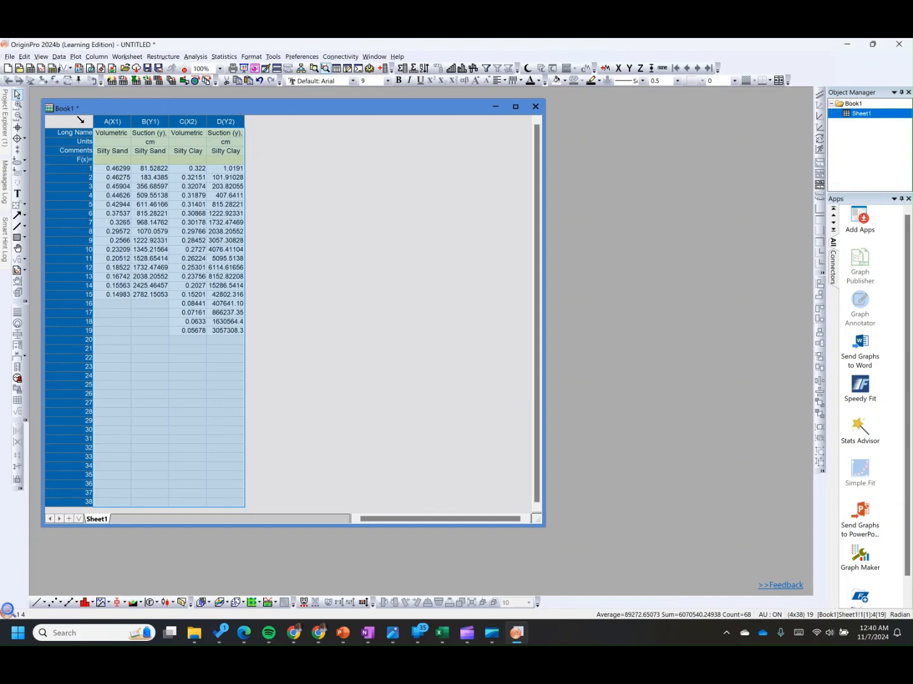
click(75, 56)
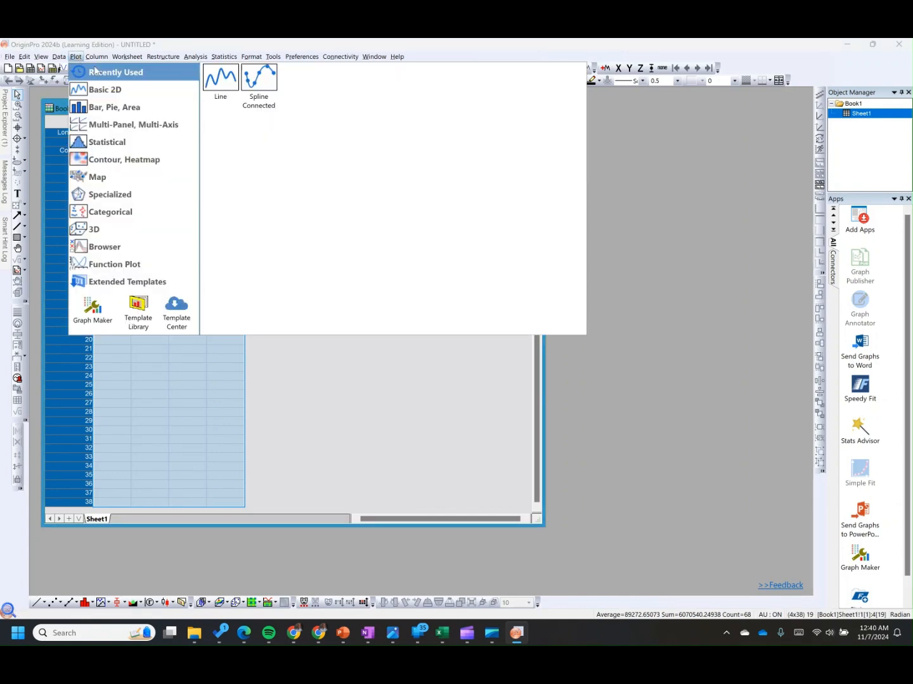
click(223, 87)
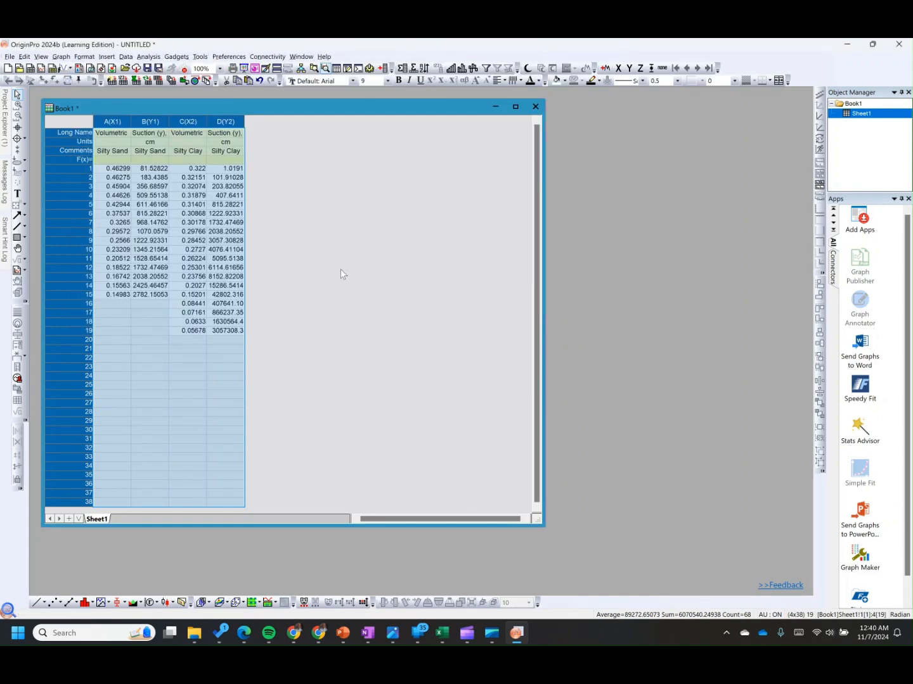
click(310, 121)
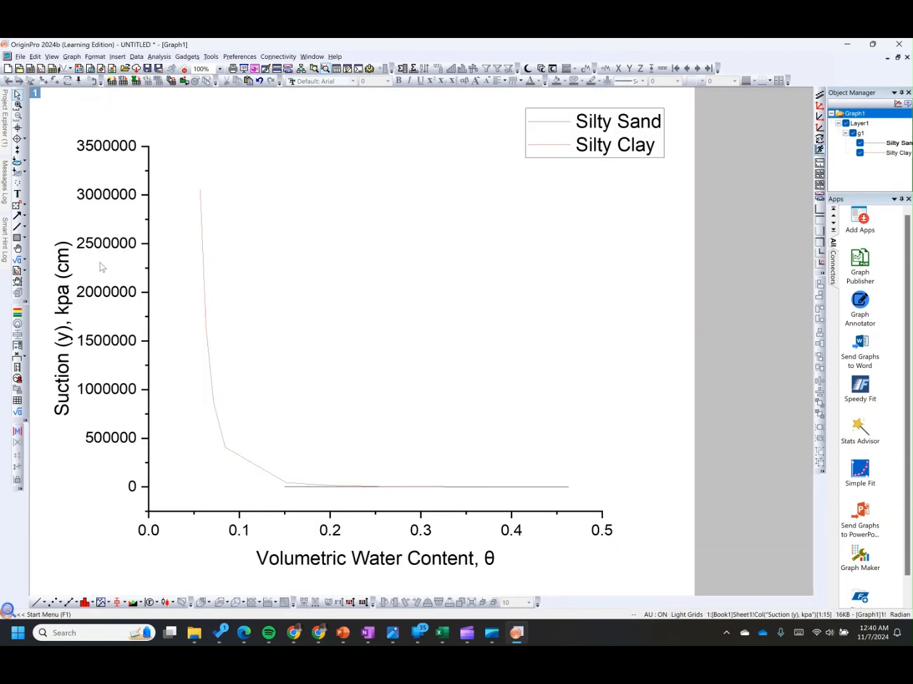
Step: Change the Y axis scale type to Log10
double_click(148, 295)
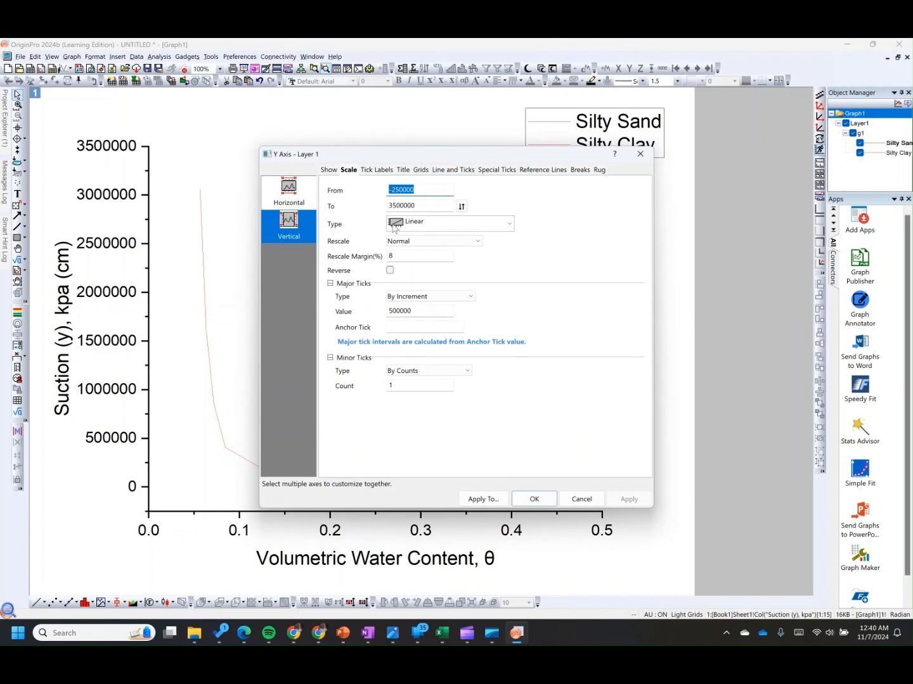
click(492, 231)
click(441, 250)
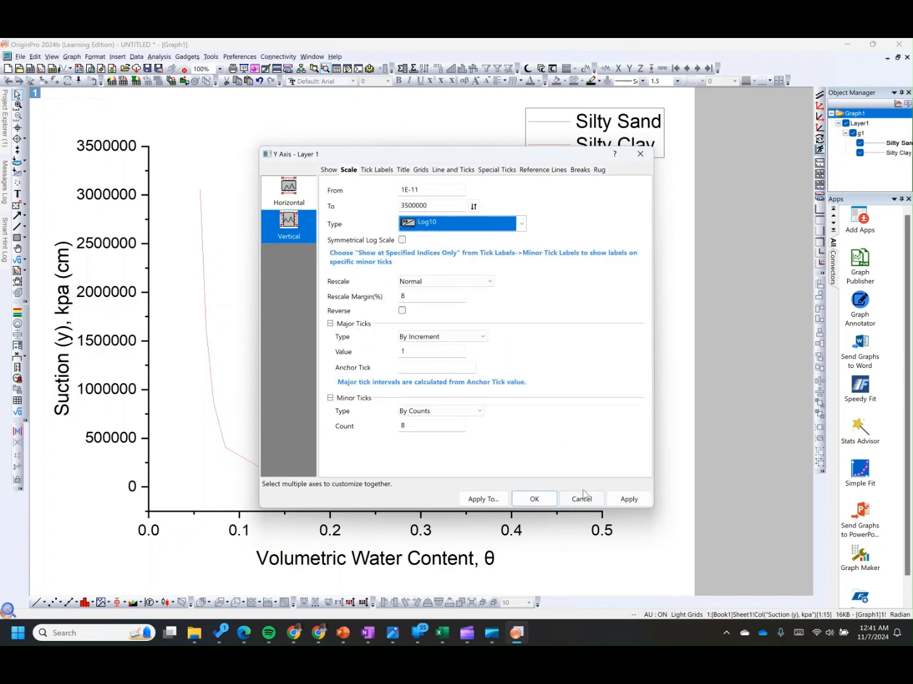
click(627, 500)
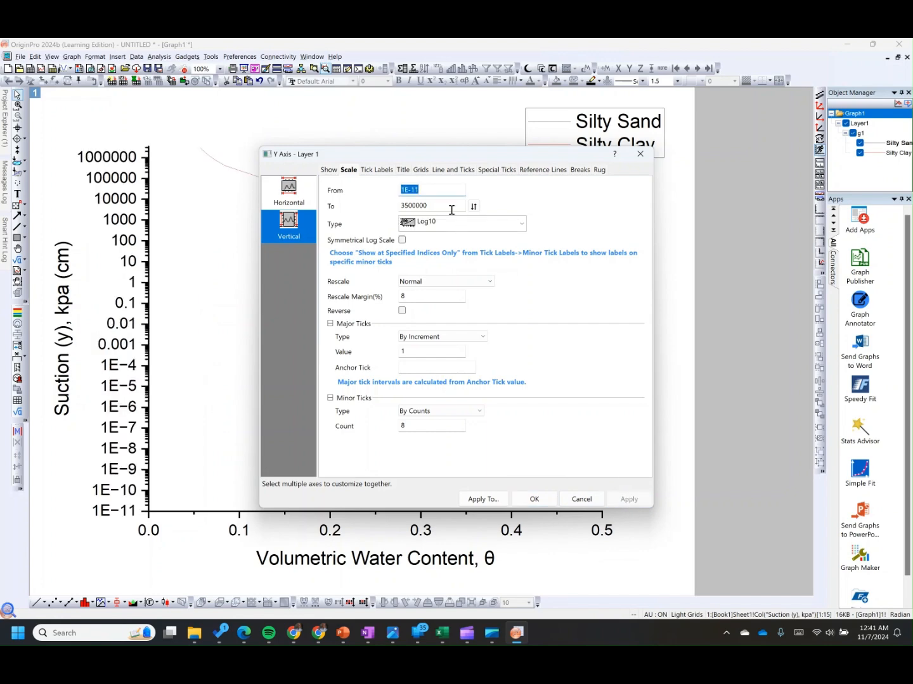
Step: Set the Y axis scale start value to 0.1
drag(436, 162, 631, 313)
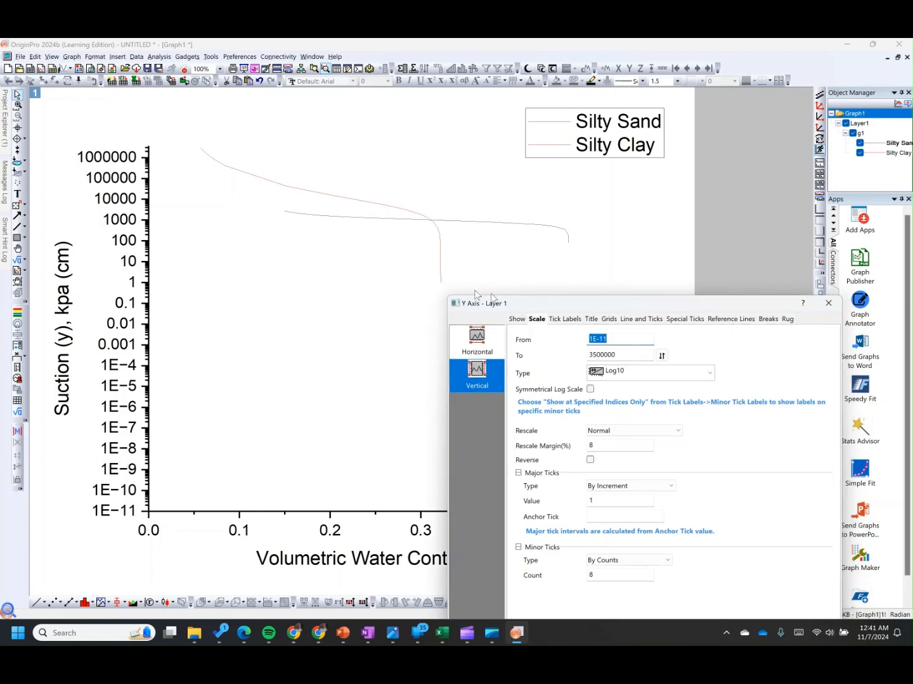
drag(535, 310, 249, 139)
click(340, 173)
key(BackSpace)
click(533, 480)
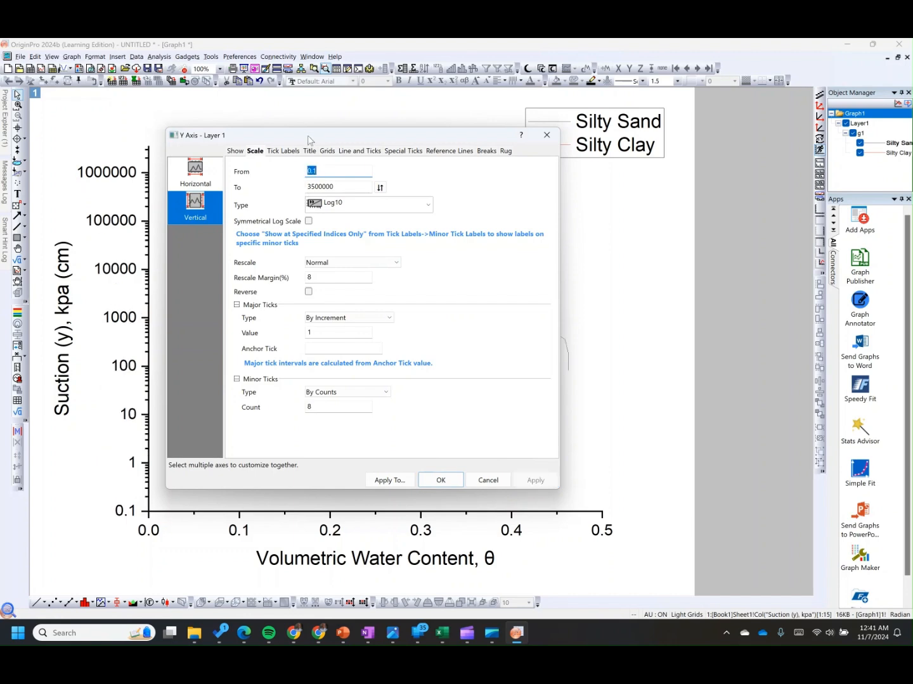
Step: Set the Y axis scale end value to 1e7
drag(311, 139, 647, 279)
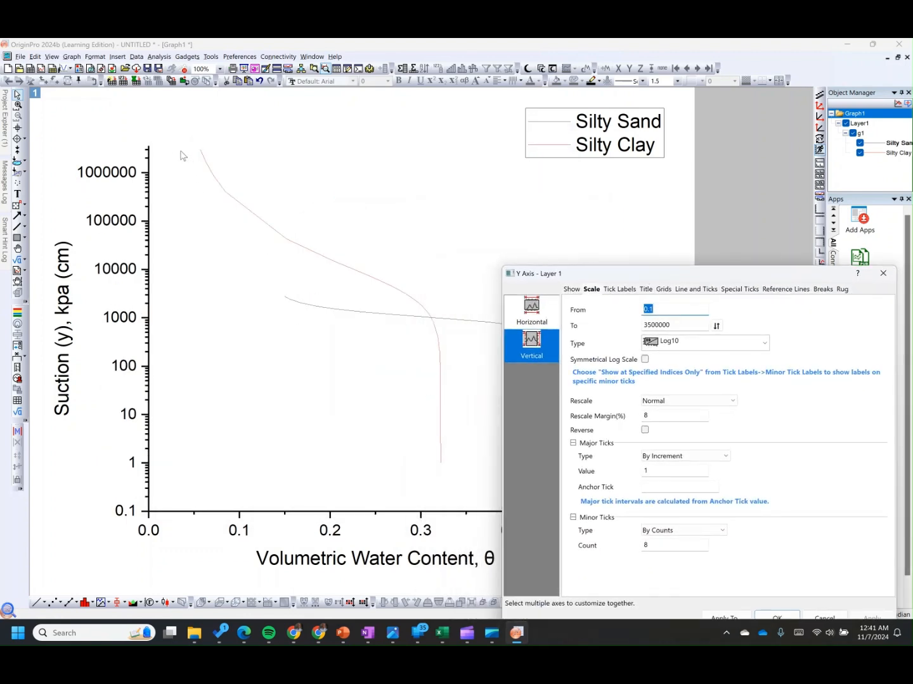
drag(598, 281, 330, 181)
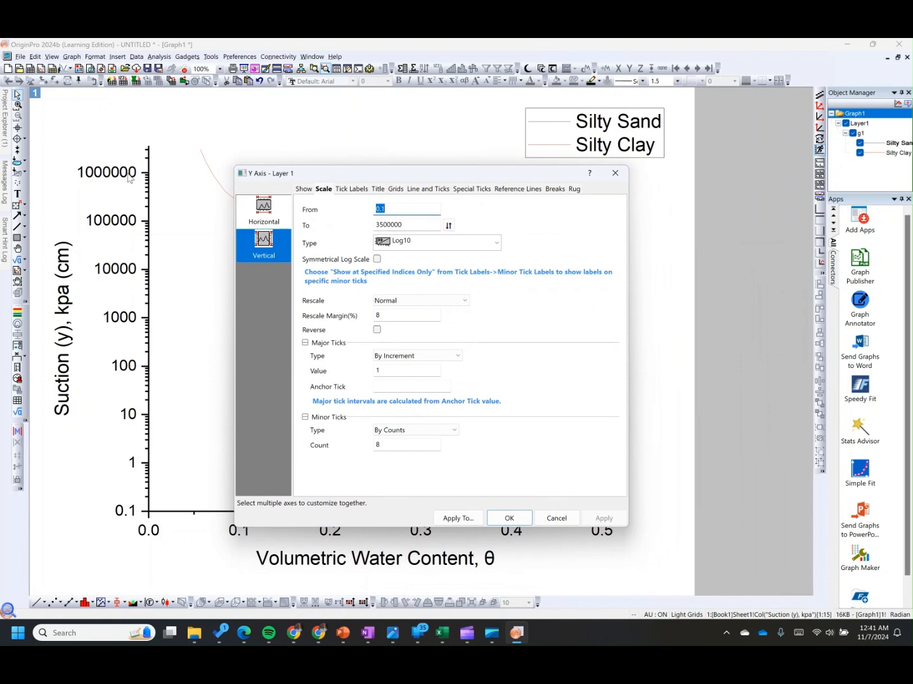
double_click(413, 226)
text(1)
text(e7)
click(604, 518)
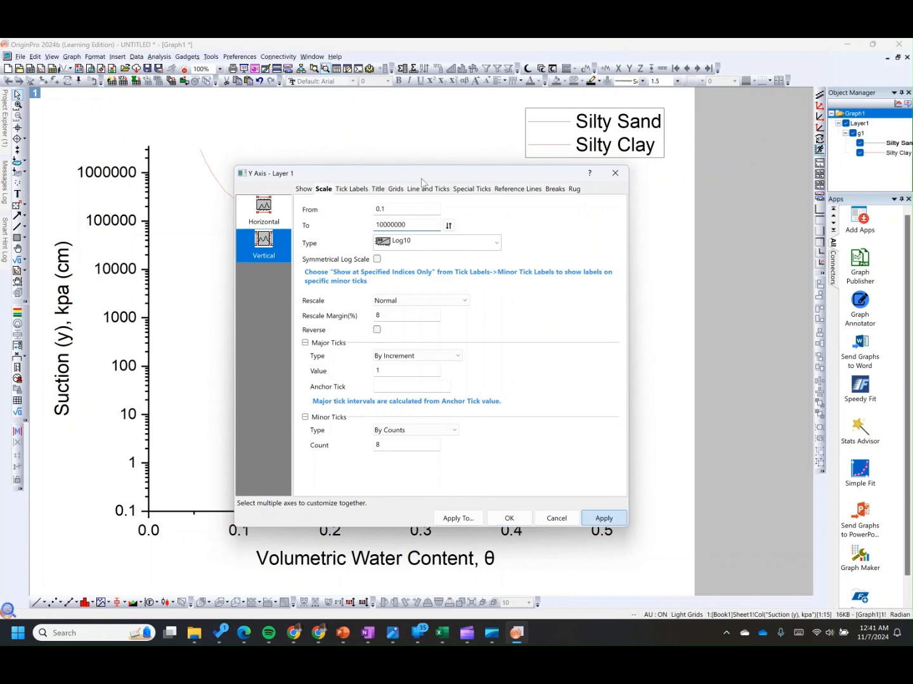
Step: Set the left Y axis tick label display format to Scientific:10^3
drag(342, 176, 365, 166)
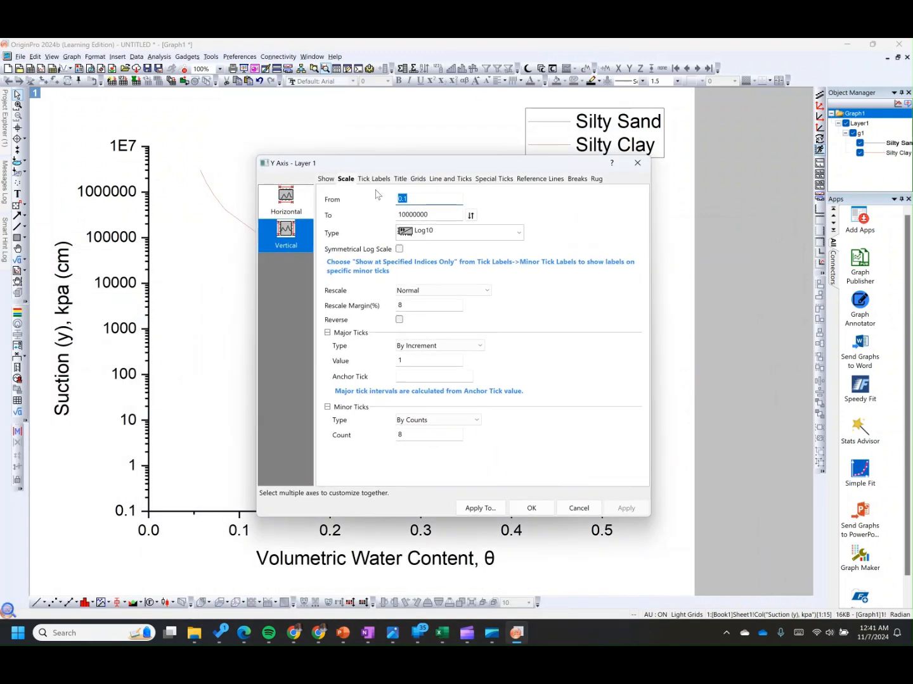
click(374, 179)
click(326, 178)
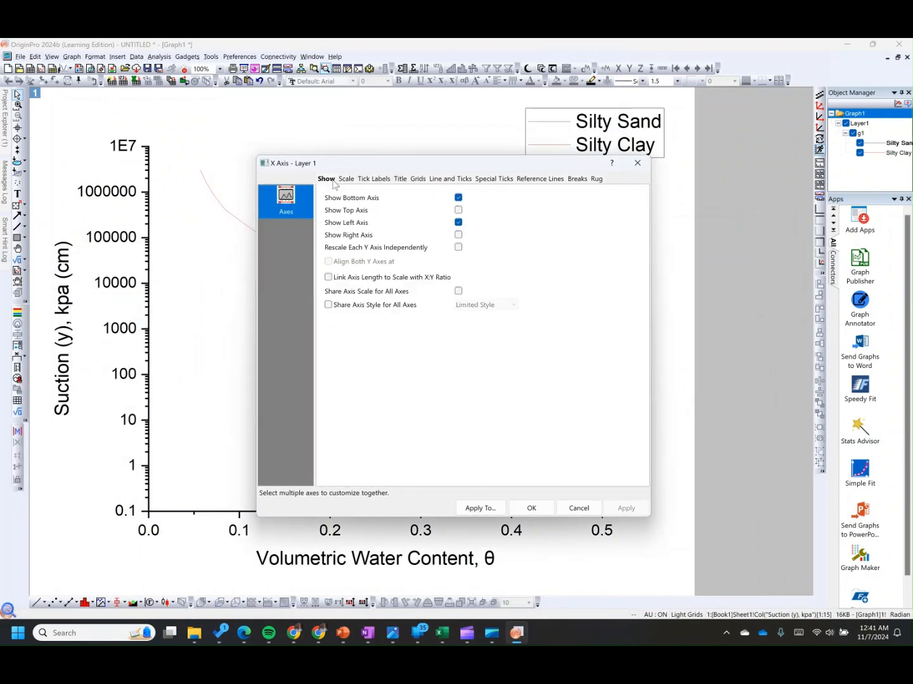
click(347, 179)
click(374, 179)
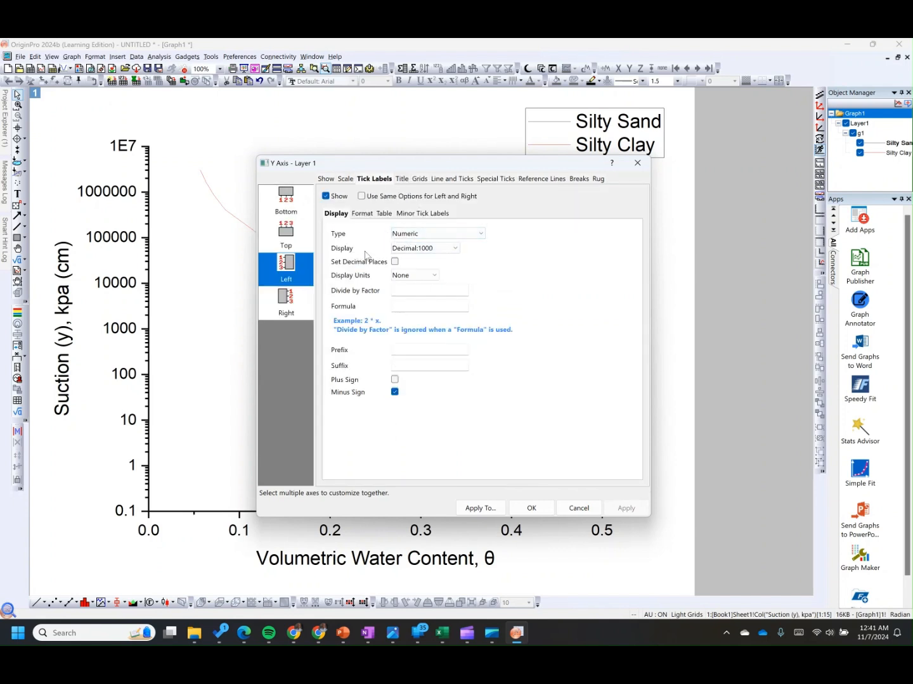
click(401, 249)
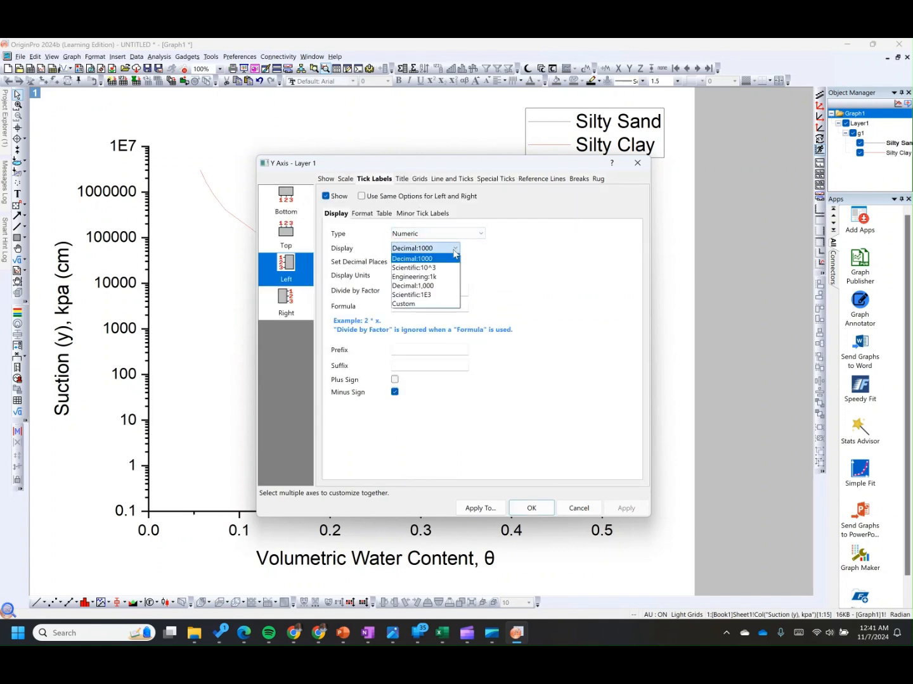
click(418, 268)
click(630, 510)
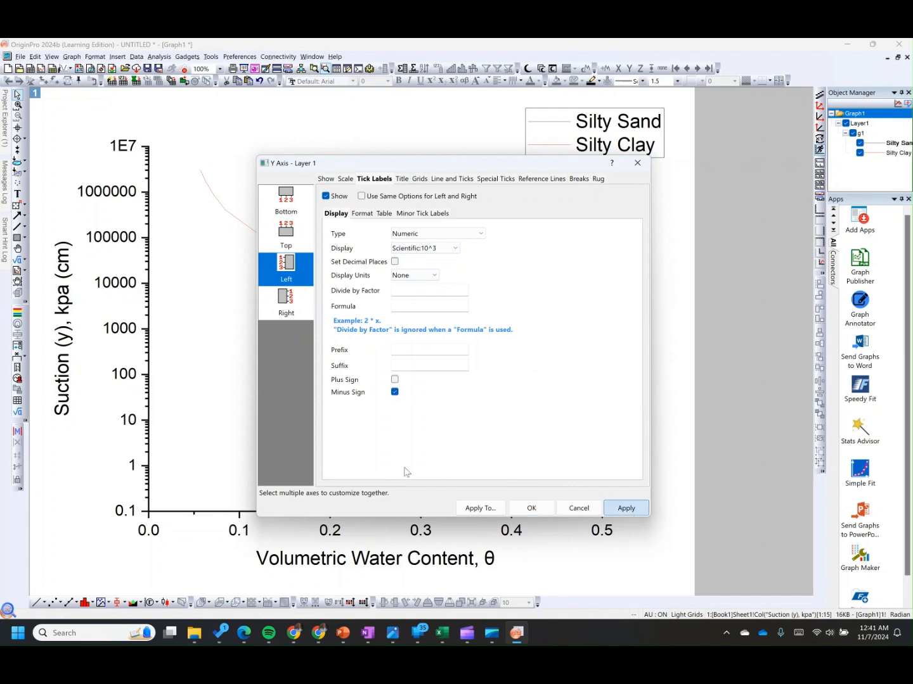
Step: Turn on the axis line and ticks for the top and right axes
drag(356, 170, 249, 163)
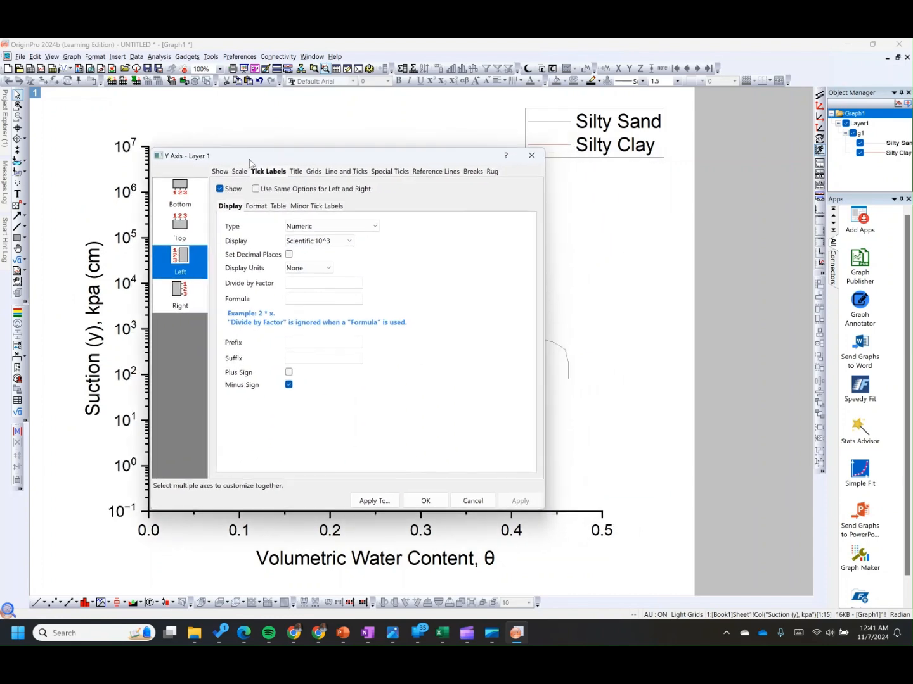
click(347, 173)
drag(315, 154, 462, 211)
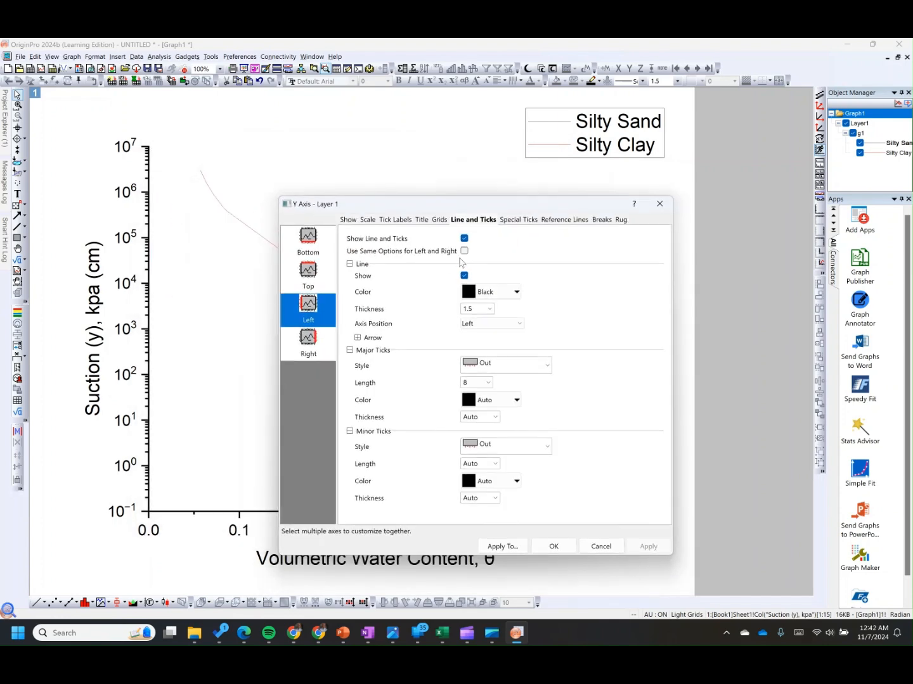
click(308, 277)
click(471, 240)
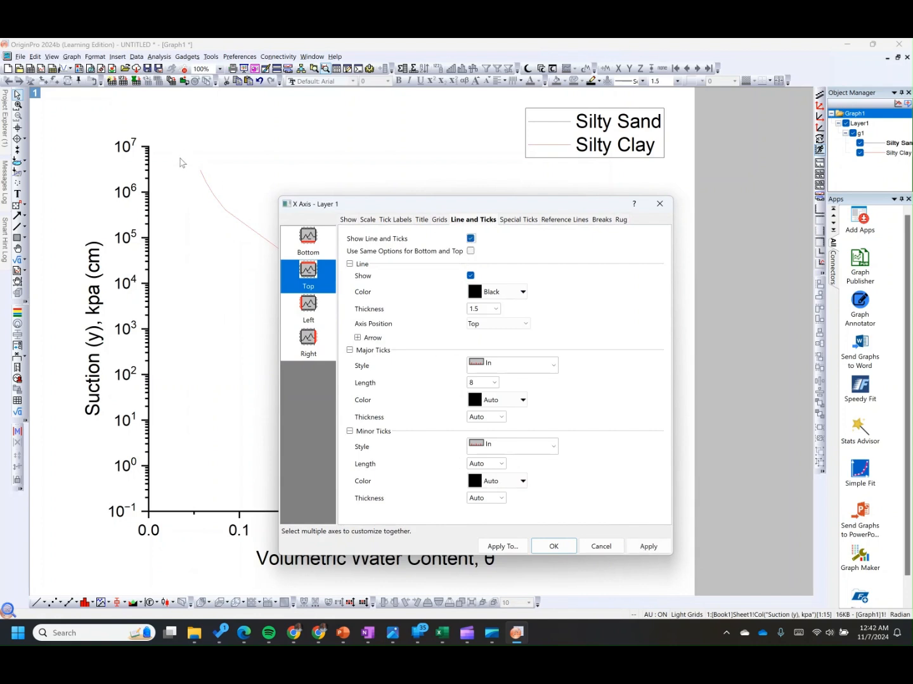
click(315, 344)
click(464, 238)
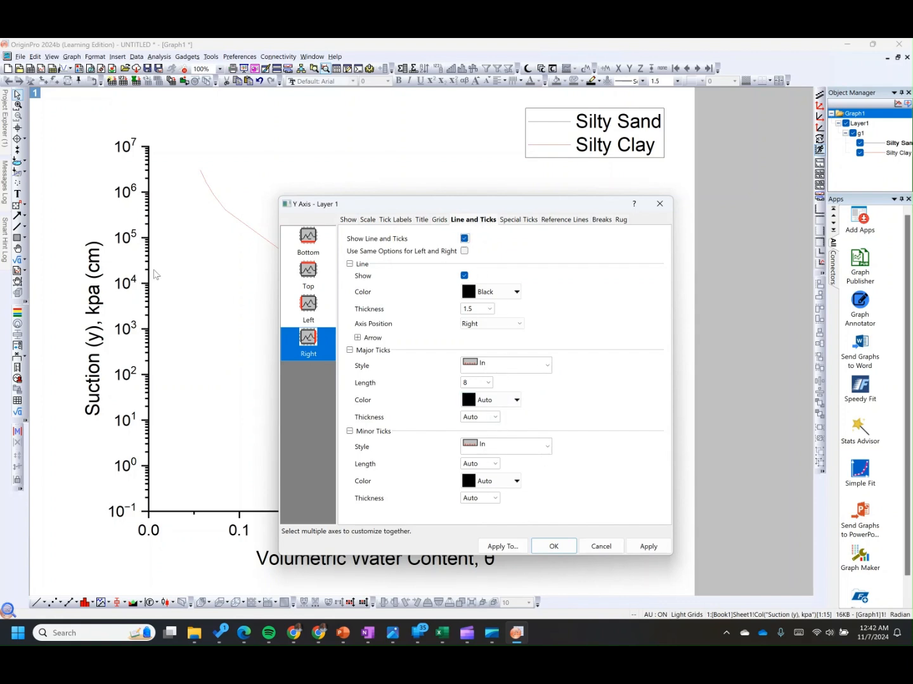
Step: Set the left axis minor tick style to In
click(315, 309)
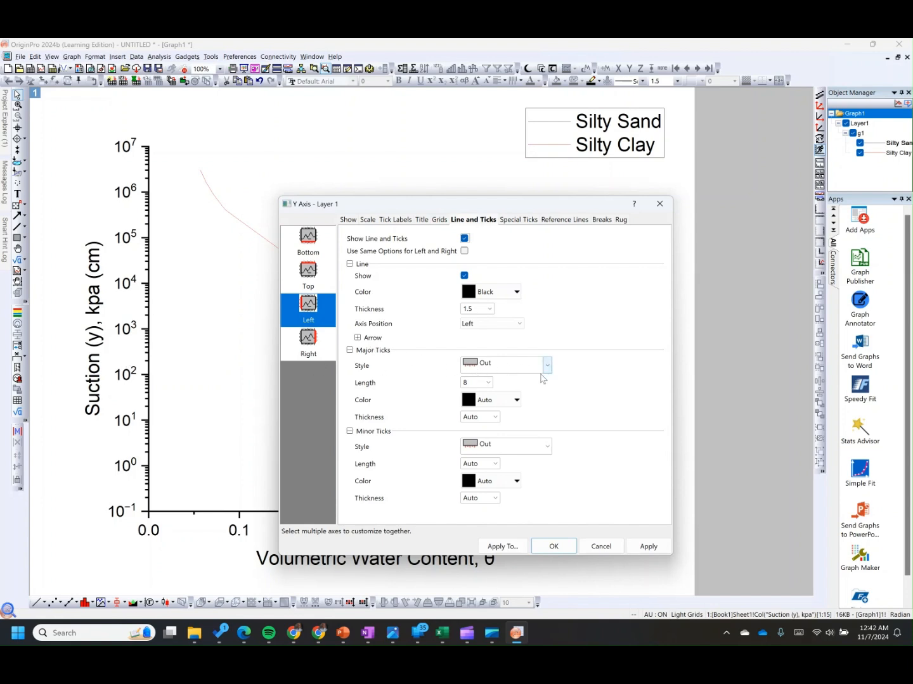
click(546, 447)
click(501, 475)
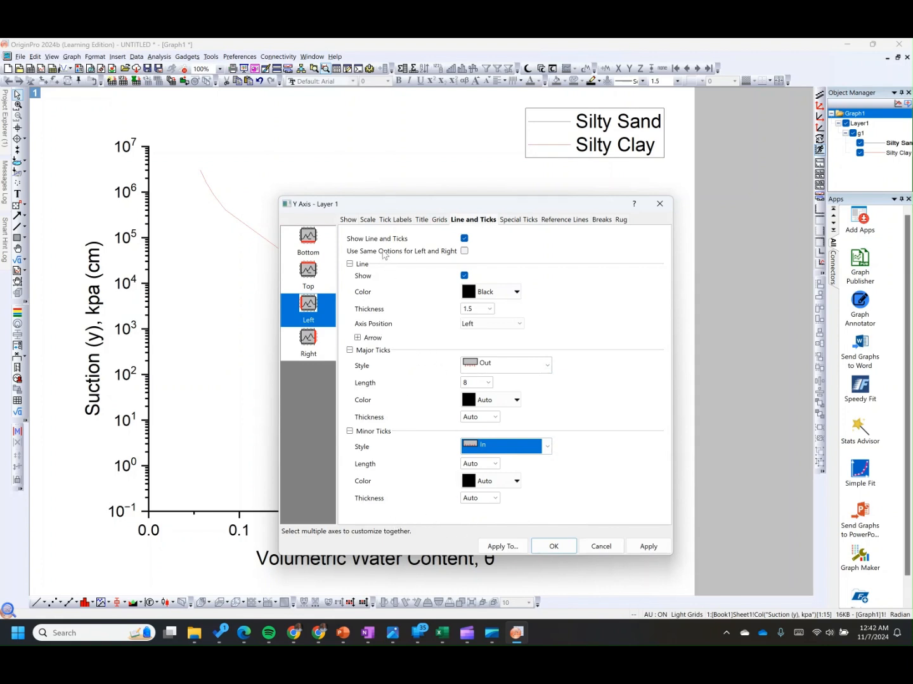
Step: Set the X axis minor tick count to 0, apply, and close the axis dialog
click(370, 221)
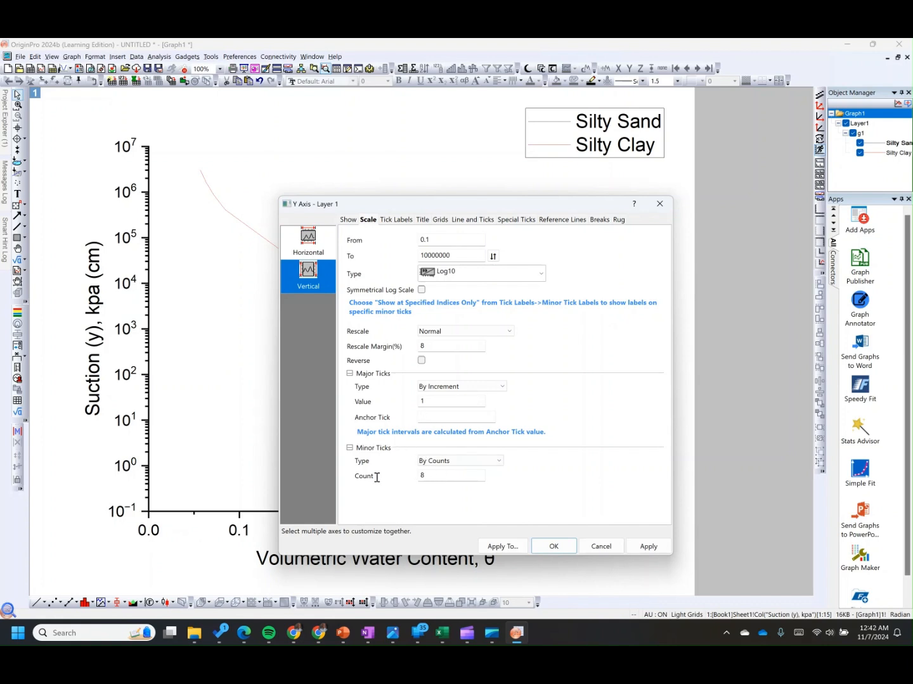
click(309, 239)
double_click(409, 436)
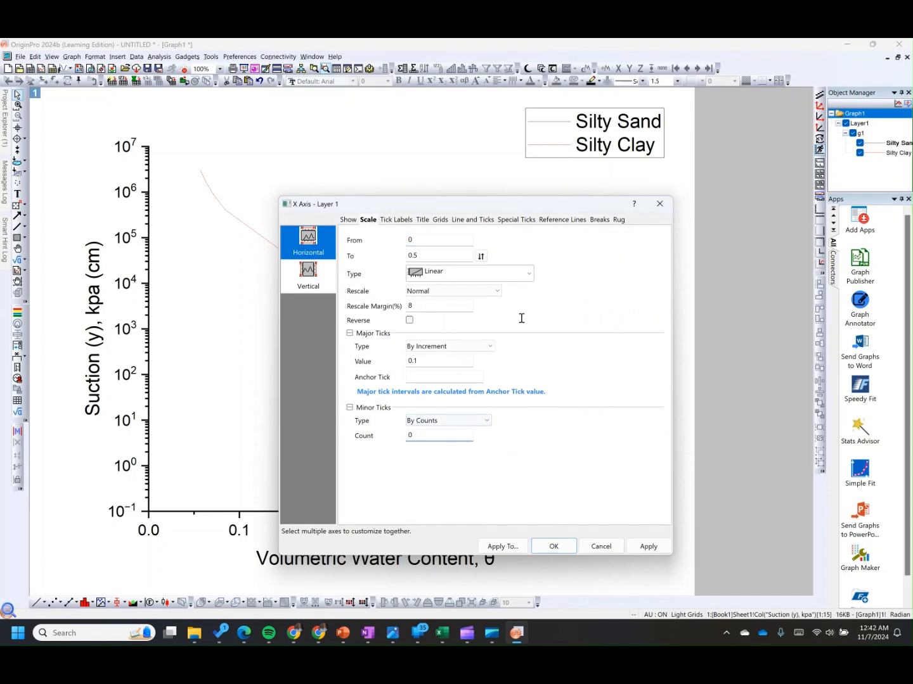
drag(485, 209, 589, 236)
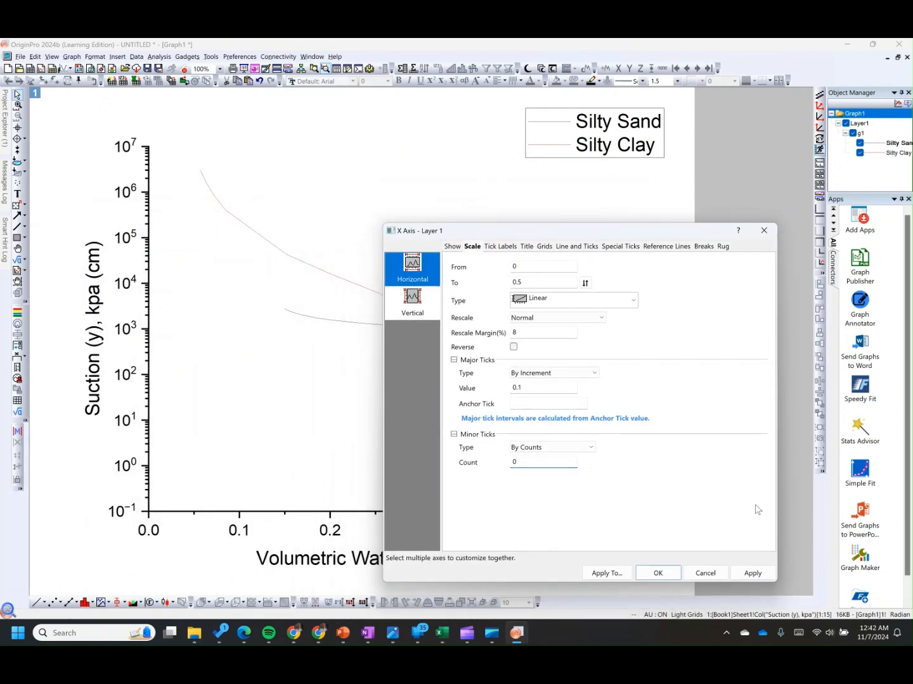
click(752, 573)
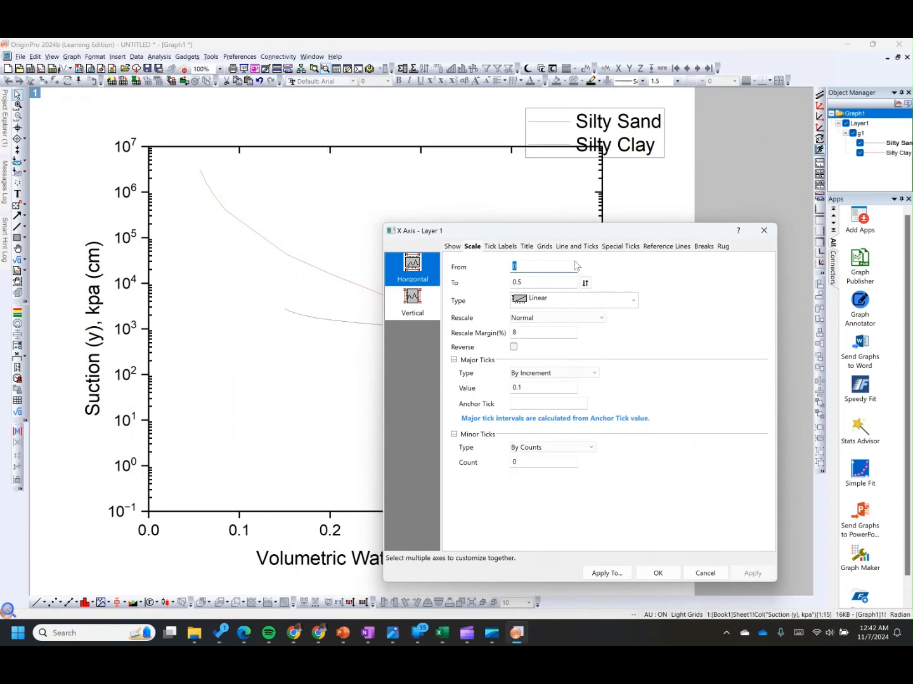
drag(567, 232, 434, 178)
click(525, 517)
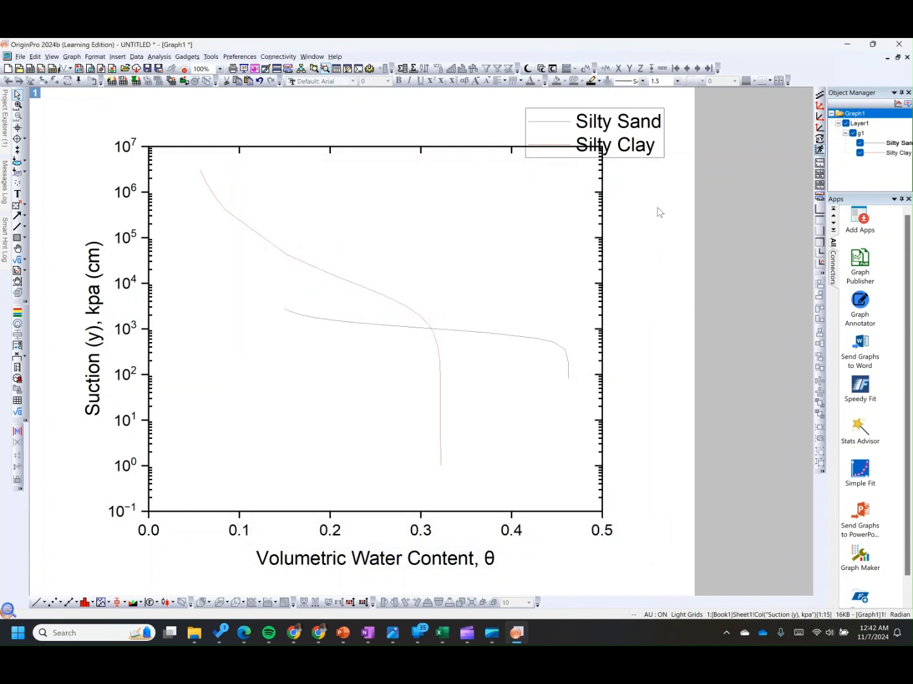
Step: Move the legend inside the plot frame, just below the top axis near the centre
drag(649, 154, 515, 252)
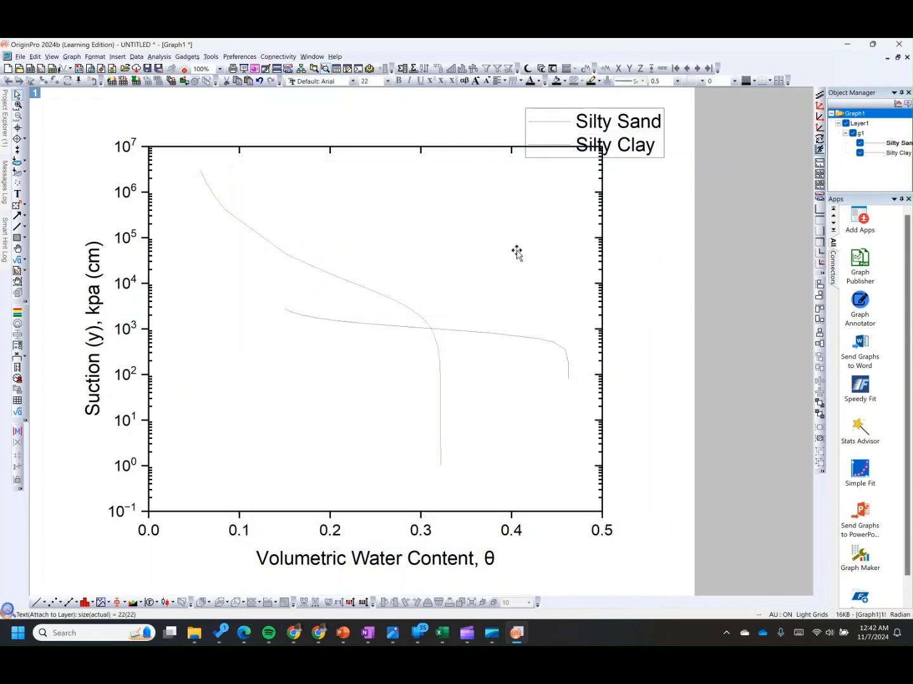
click(254, 209)
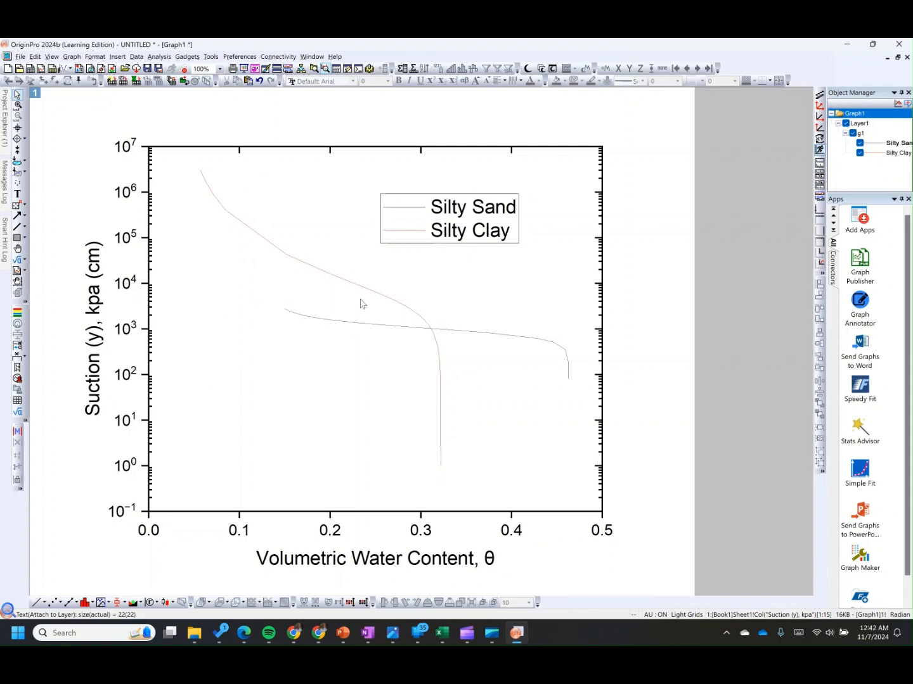
click(292, 218)
click(383, 198)
click(406, 233)
Step: Open the plot details for the curves and switch the group edit mode to Independent
drag(419, 214, 534, 322)
click(495, 358)
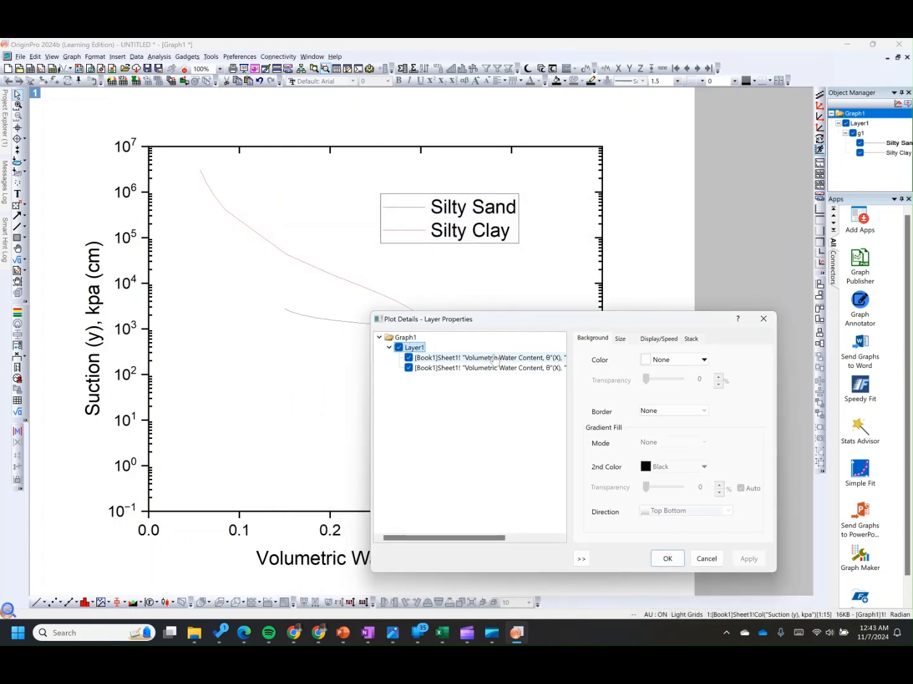
click(585, 339)
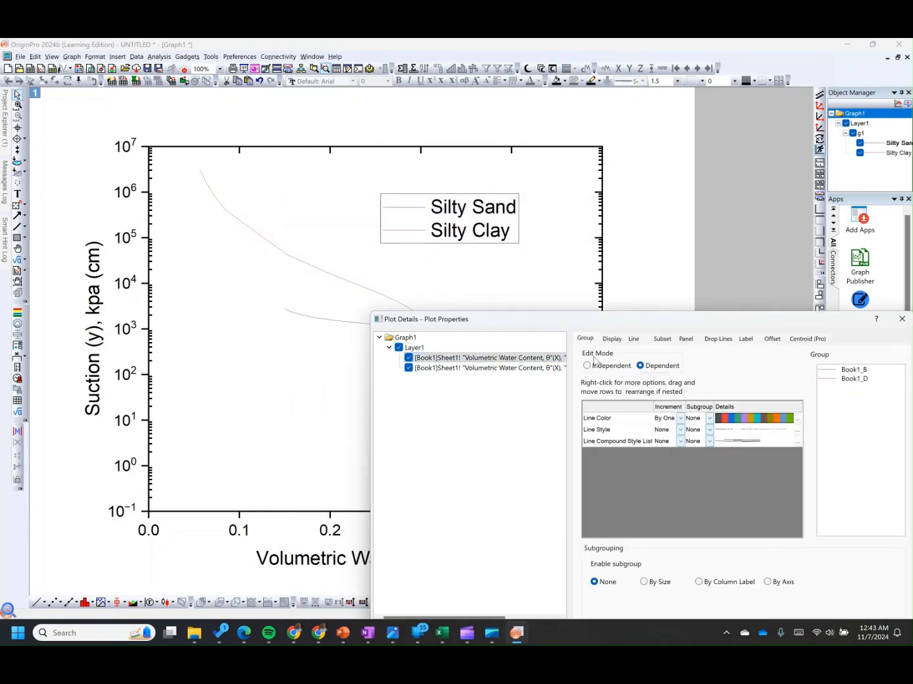
click(587, 366)
Step: Set the first (Silty Sand) curve's line width to 1 and colour to Auto, and apply
drag(622, 329, 505, 256)
click(517, 267)
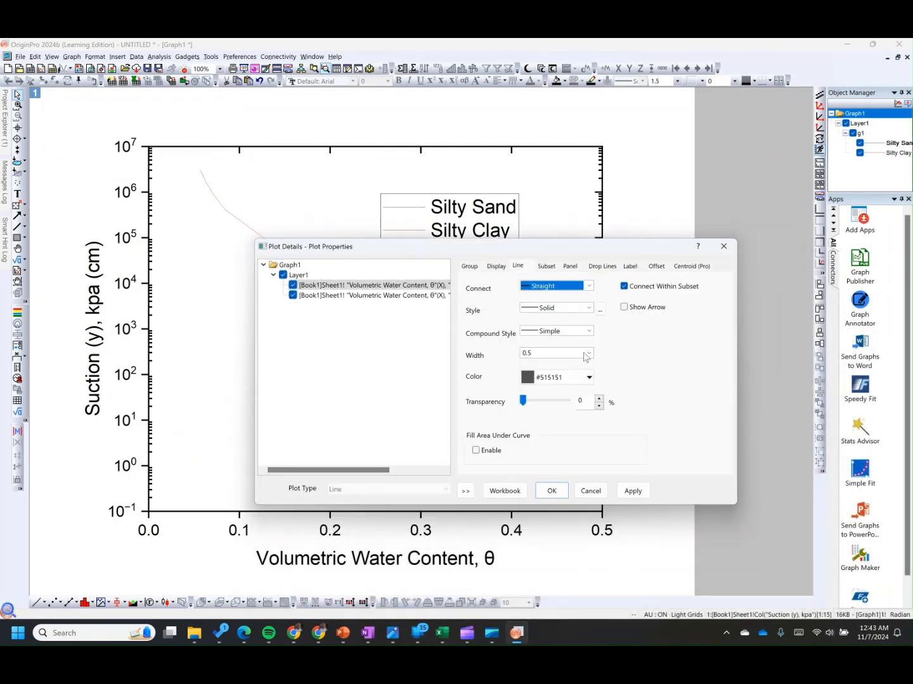
click(589, 353)
click(560, 382)
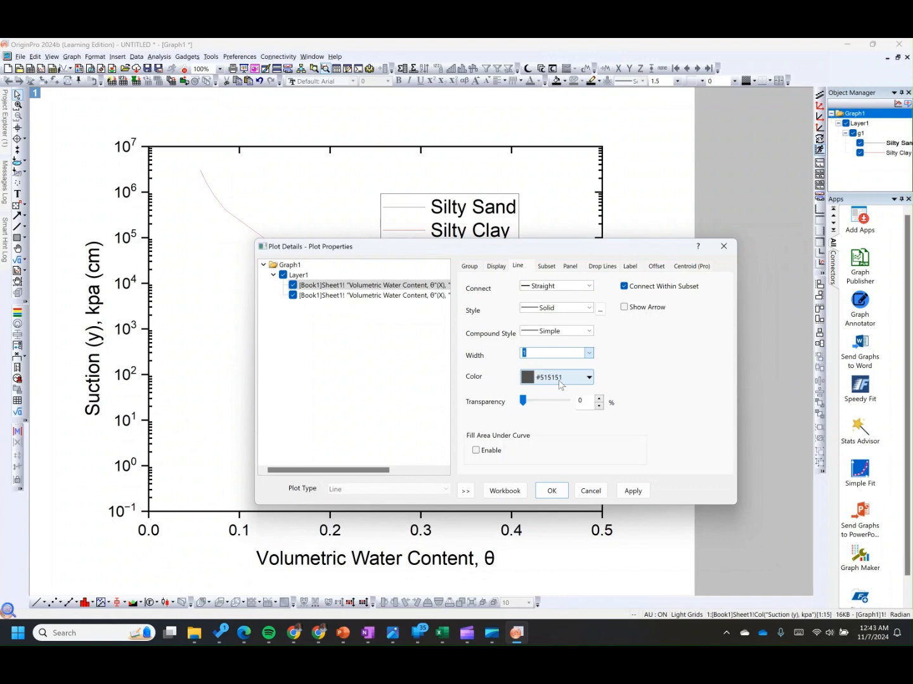
click(551, 377)
click(536, 409)
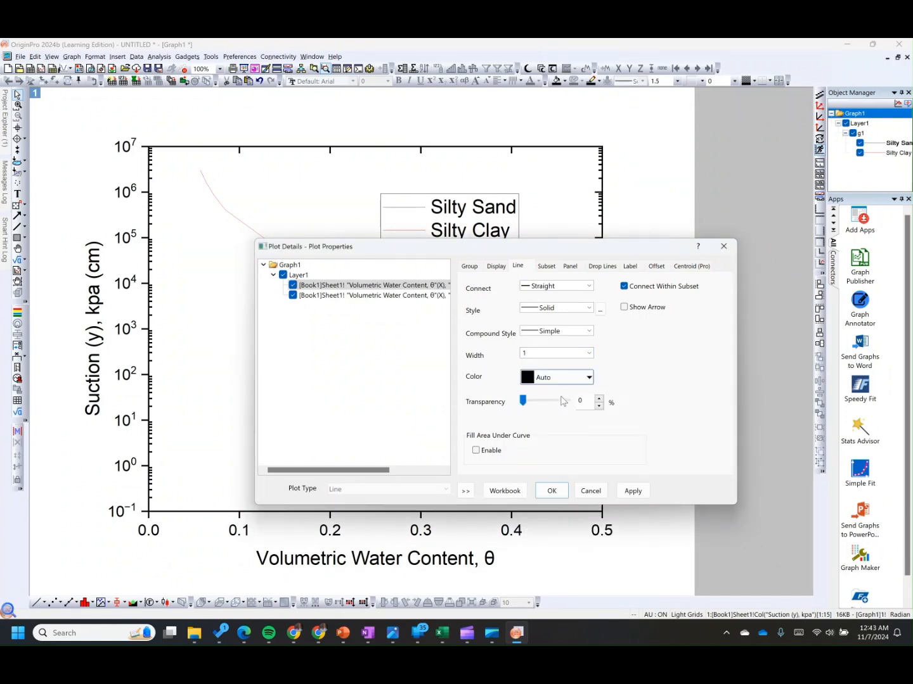
click(633, 492)
Step: Increase the first curve's line width to 1.5 and apply
drag(446, 248, 399, 384)
drag(507, 389, 456, 236)
click(492, 340)
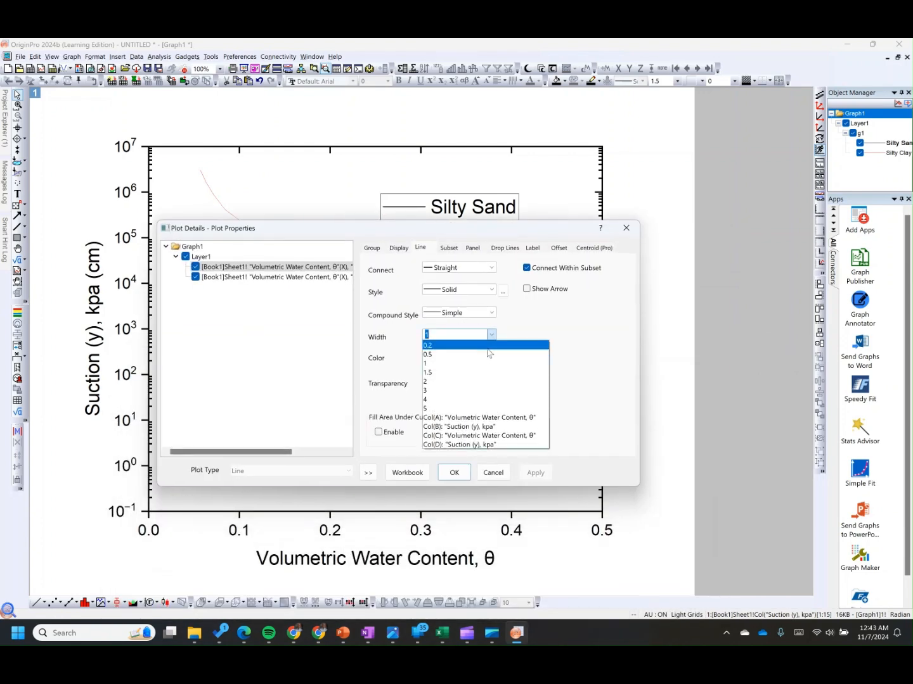
click(452, 373)
click(534, 473)
Step: Select the second (Silty Clay) curve and set its line colour to black
drag(454, 229, 426, 222)
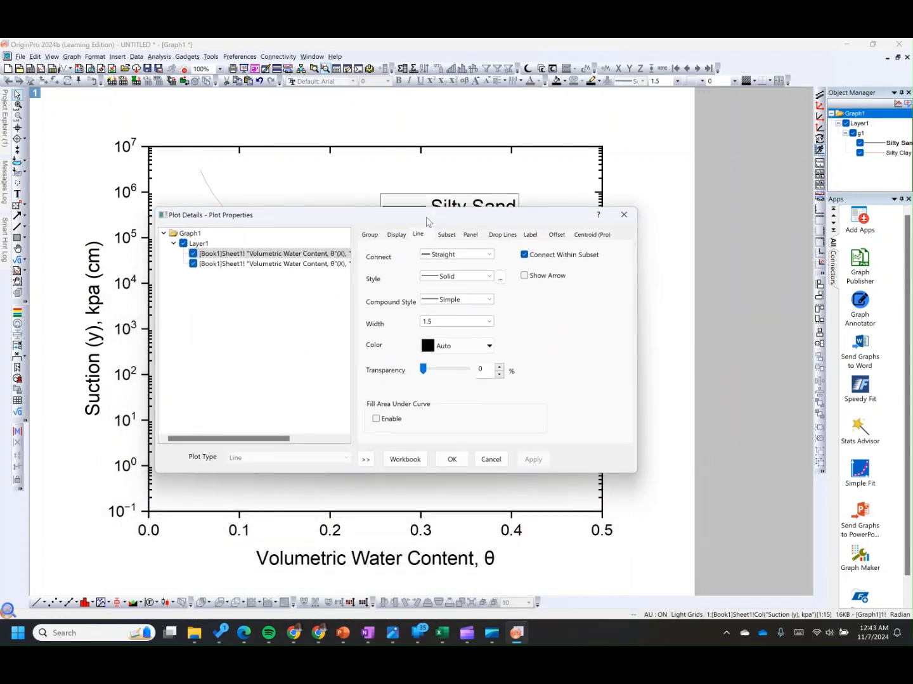
click(305, 264)
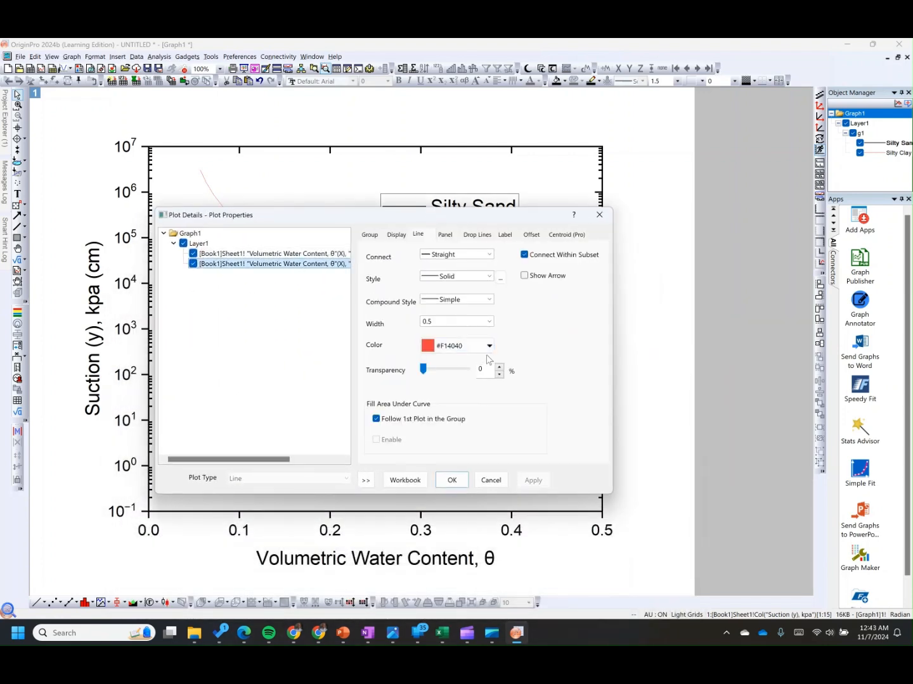
click(490, 345)
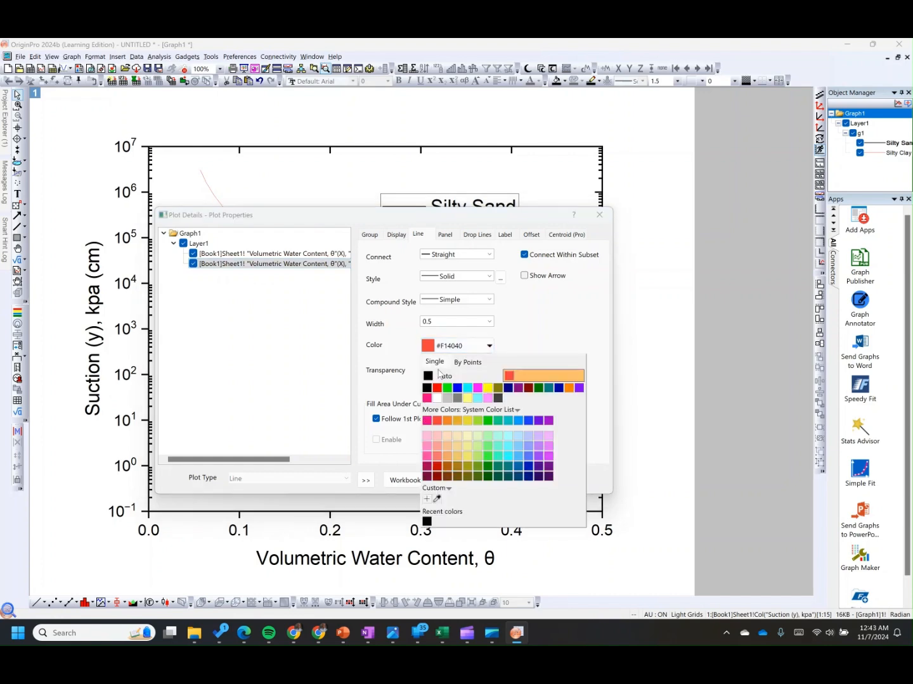
click(428, 389)
Step: Switch to the reference paper's soil water characteristic figure in the PDF and return to the graph
mouse_move(244, 633)
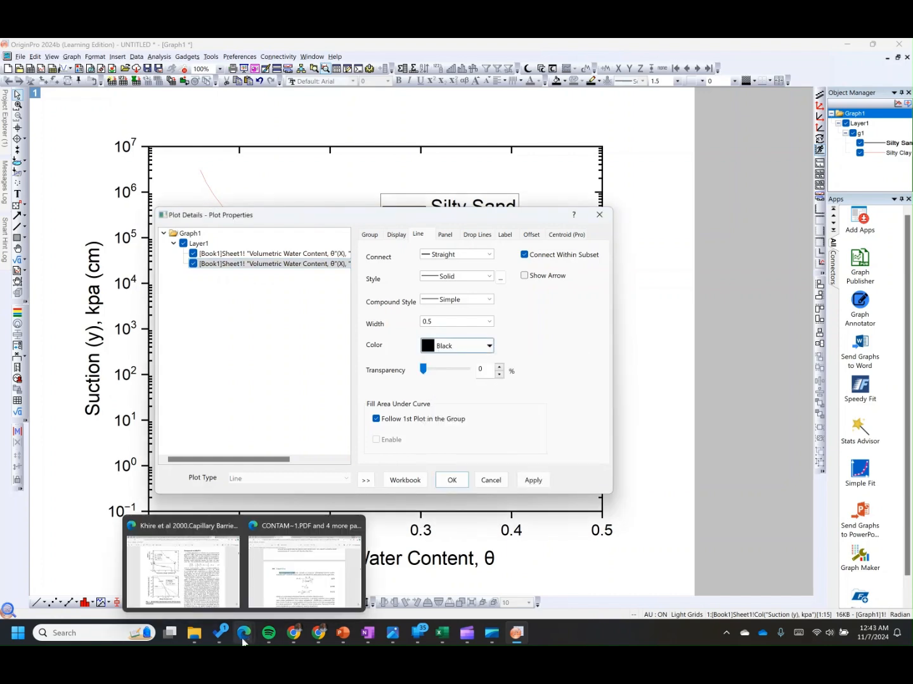
click(194, 591)
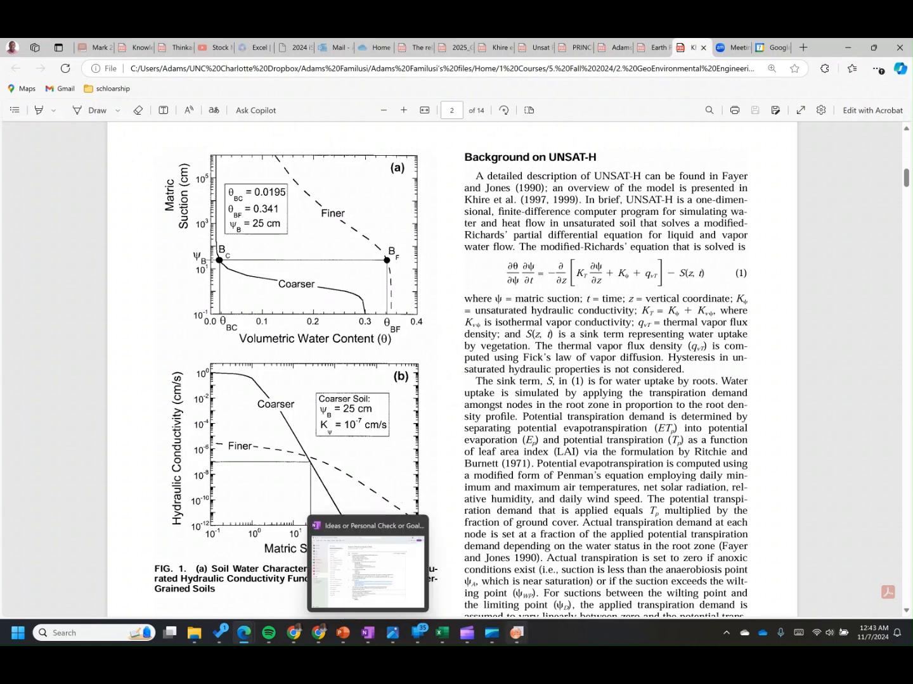
click(517, 633)
Step: Set the second curve's line style to Dash Dot and open its line width choices
click(489, 276)
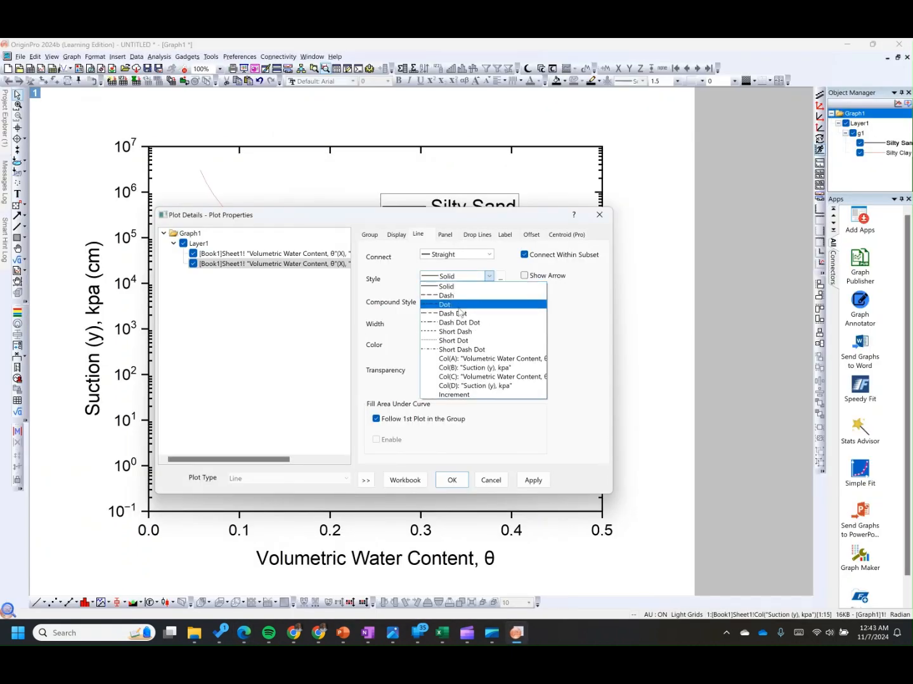
click(459, 314)
click(489, 321)
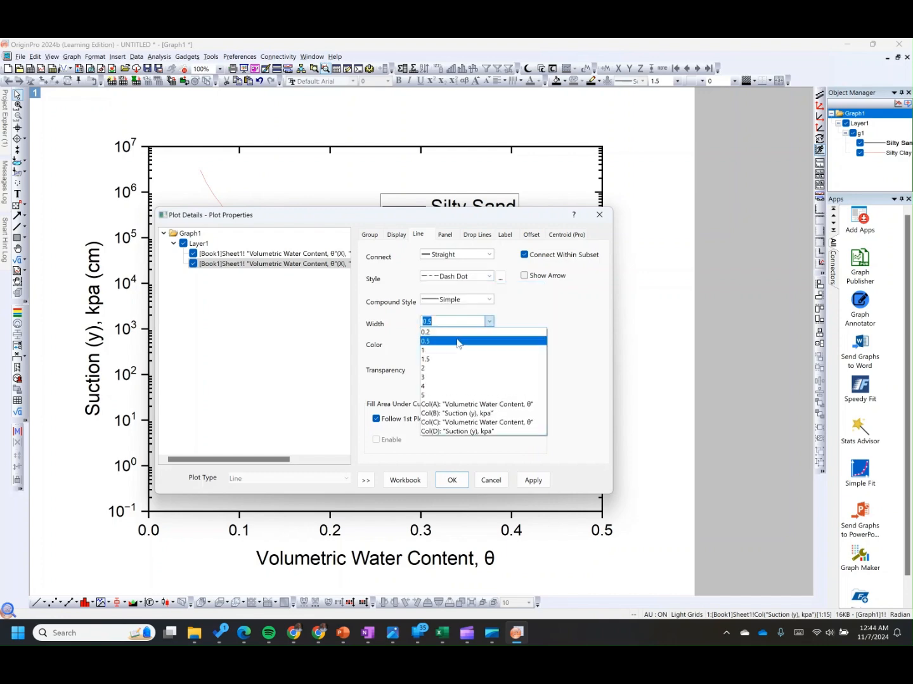